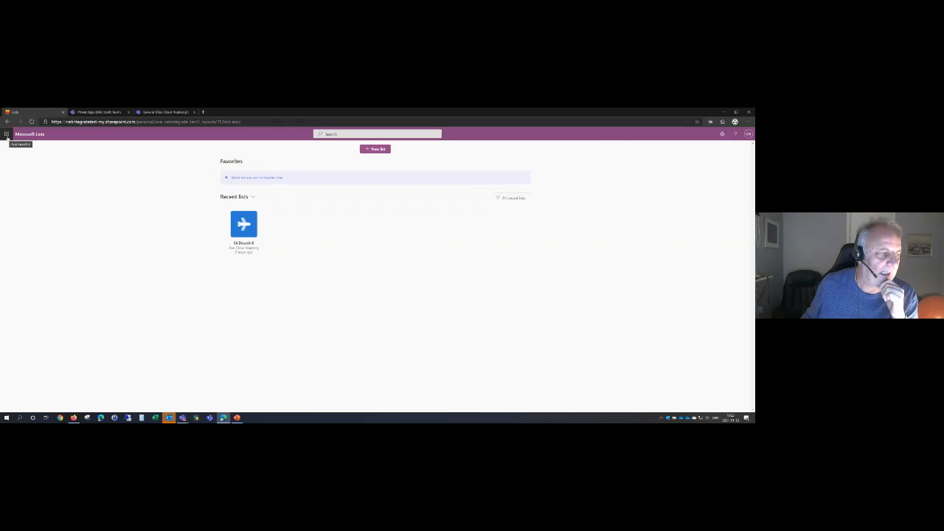
# Step: Examine the Lists entry and its options in the Office 365 app launcher and in the full app overview
pyautogui.click(6, 134)
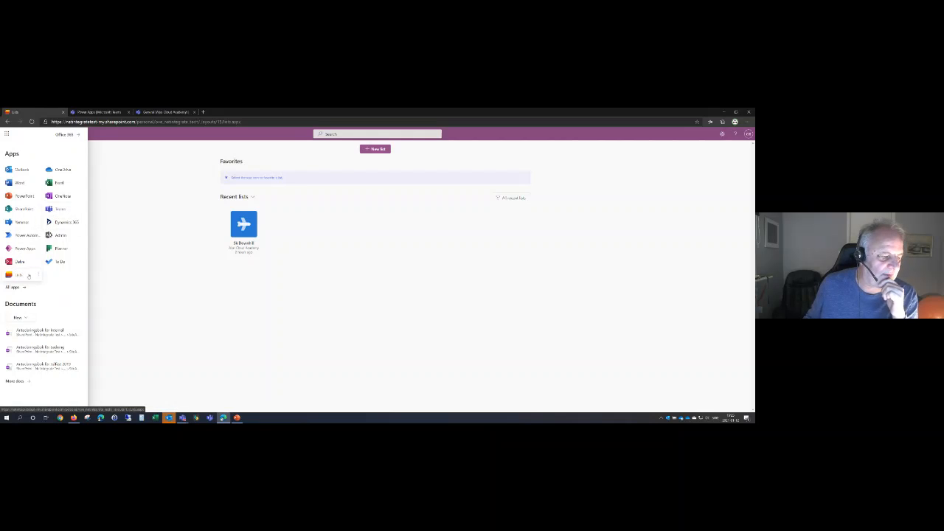
pyautogui.click(38, 275)
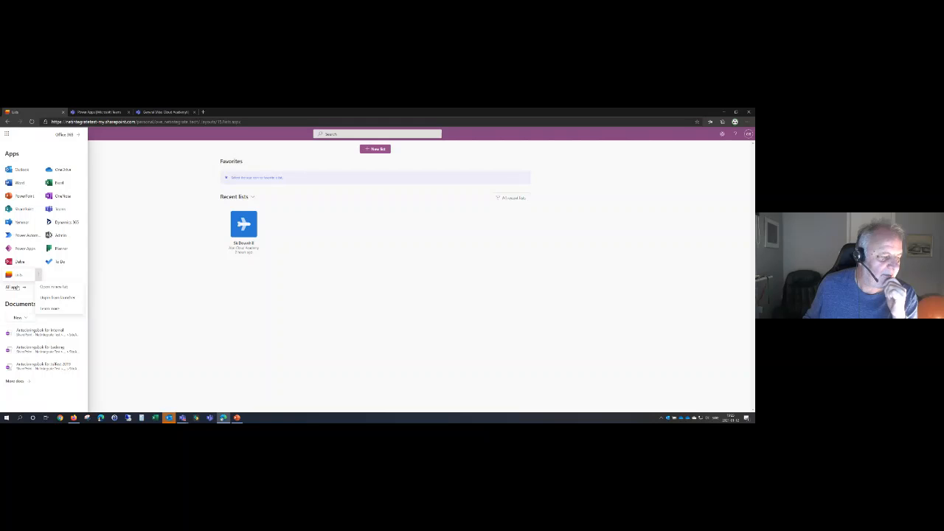
pyautogui.click(24, 287)
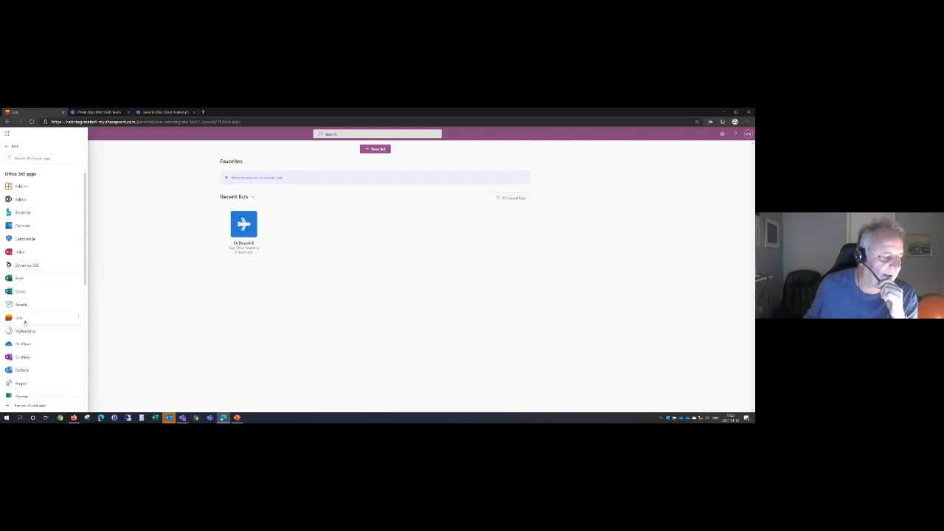
pyautogui.click(78, 317)
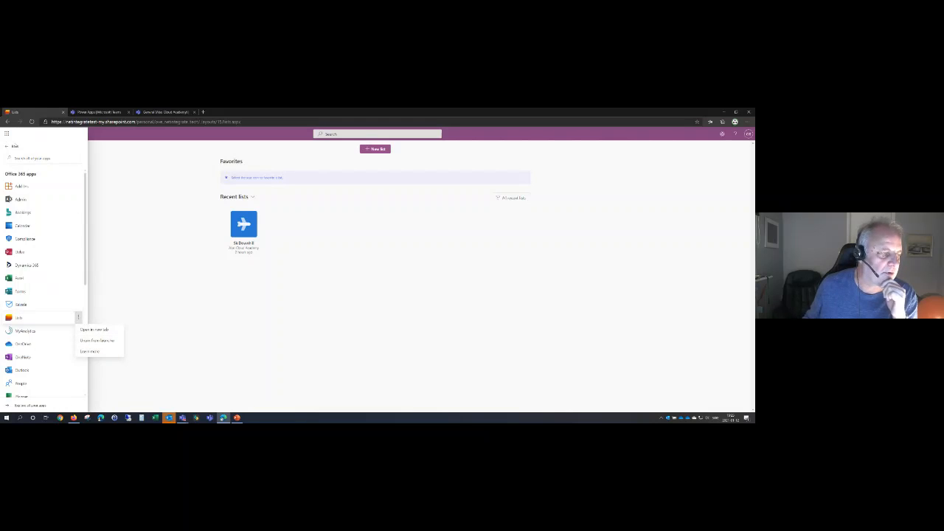
pyautogui.click(8, 148)
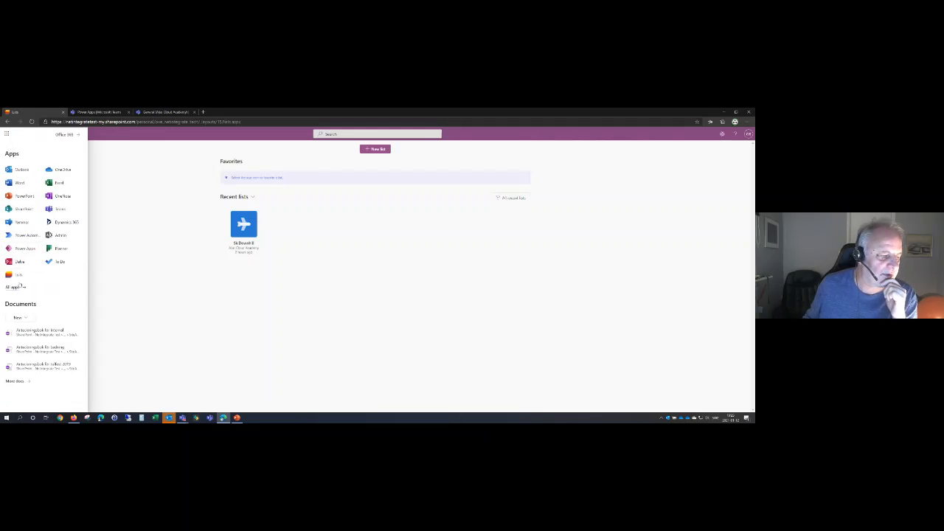
pyautogui.click(156, 299)
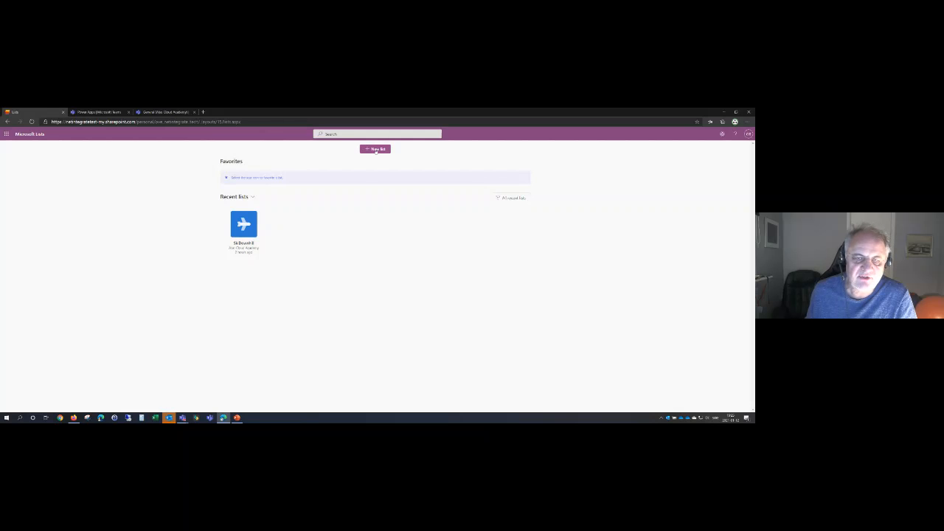
# Step: Start a new blank list named "Microsoft Reactor" with the blue color and the rocket icon
pyautogui.click(375, 150)
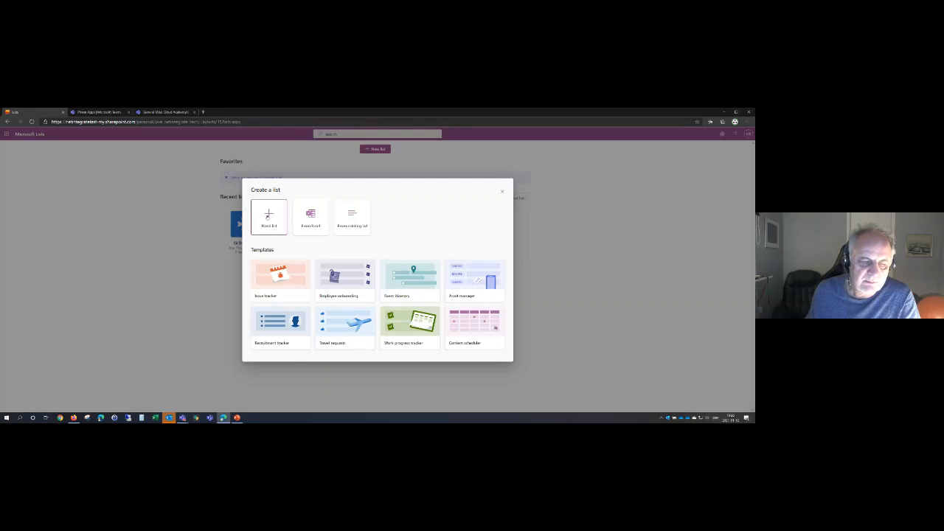
pyautogui.click(268, 216)
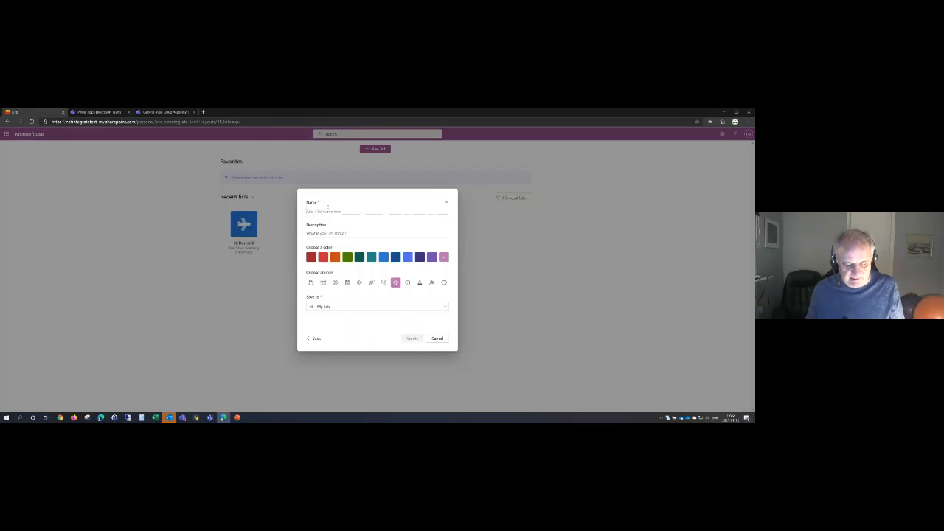
pyautogui.write('R')
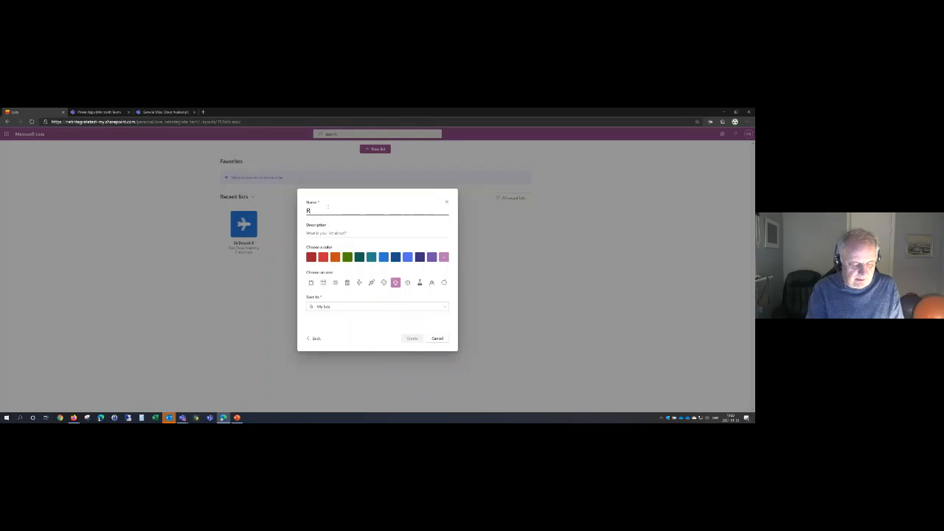
pyautogui.write('a')
pyautogui.press('BackSpace')
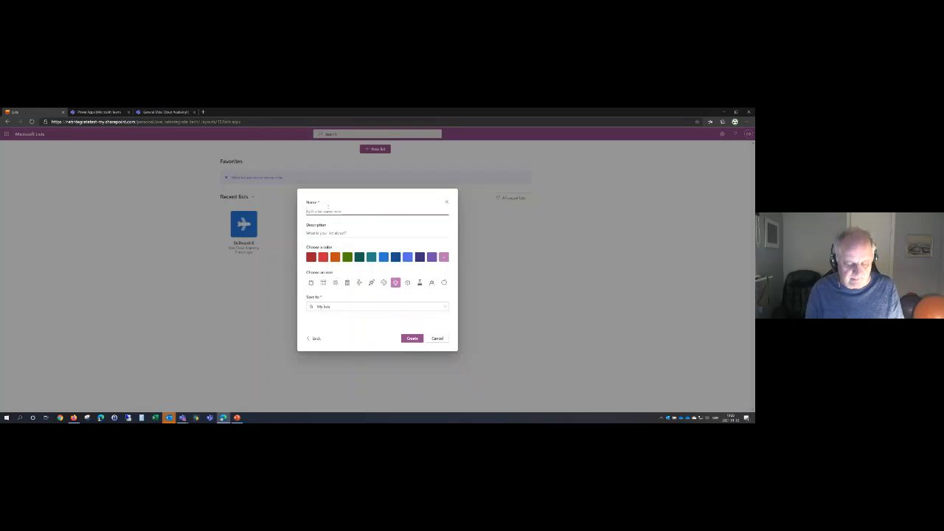
pyautogui.write('Mic')
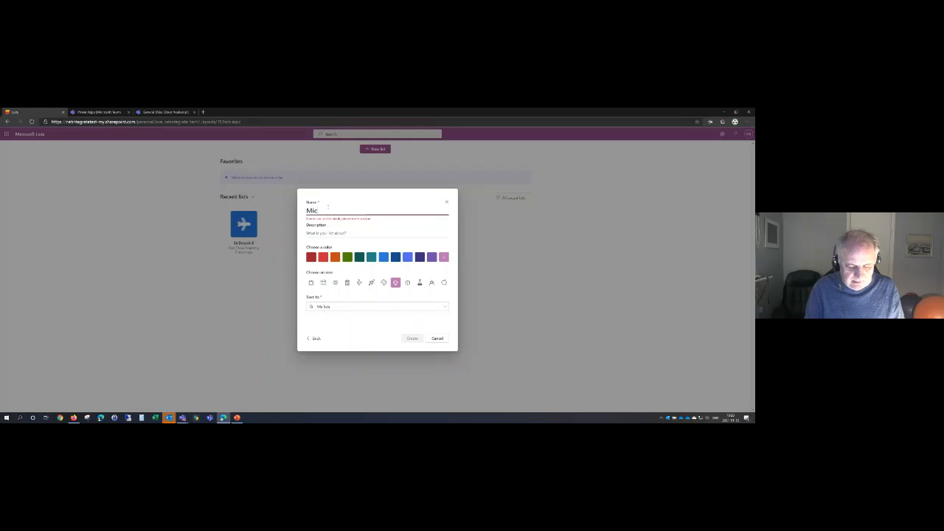
pyautogui.write('rosoft Reactor')
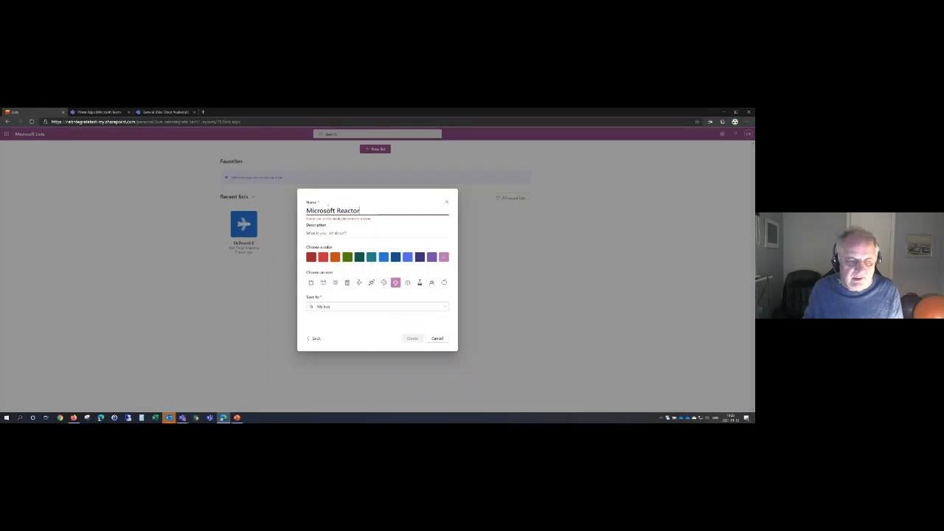
pyautogui.click(382, 258)
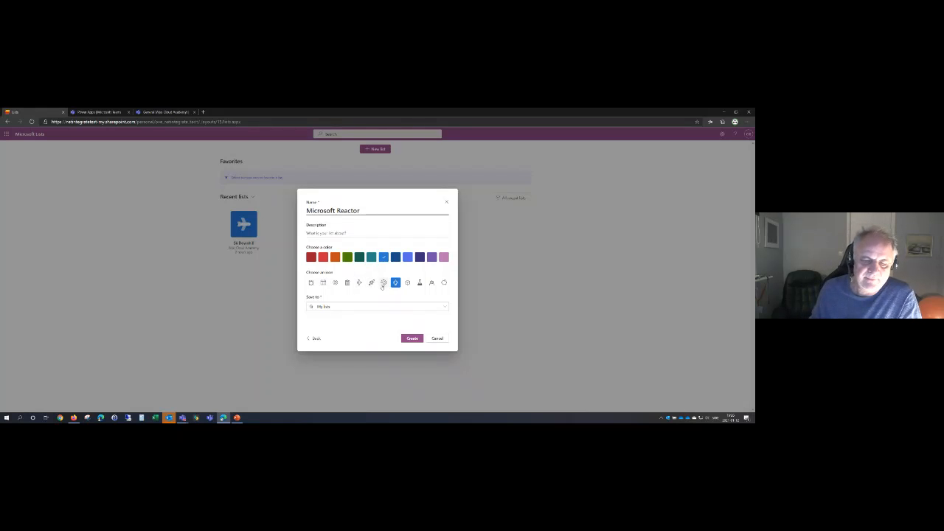
pyautogui.click(371, 282)
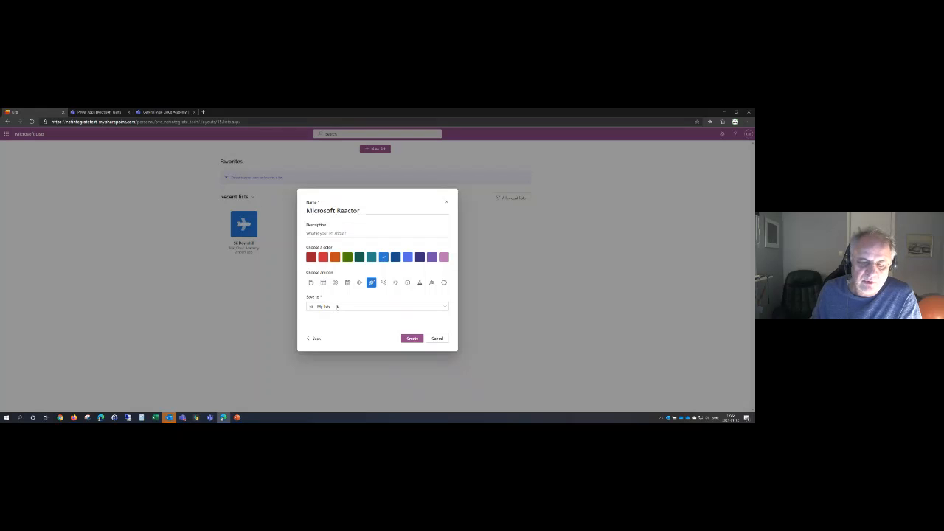
# Step: Set the save location to the "Going for gold" site and create the list
pyautogui.click(337, 307)
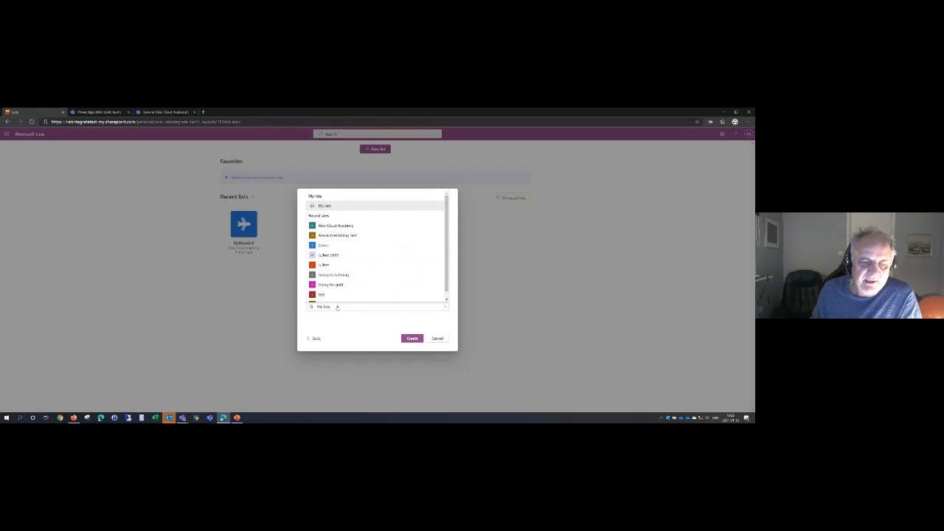
pyautogui.scroll(-1, 344, 267)
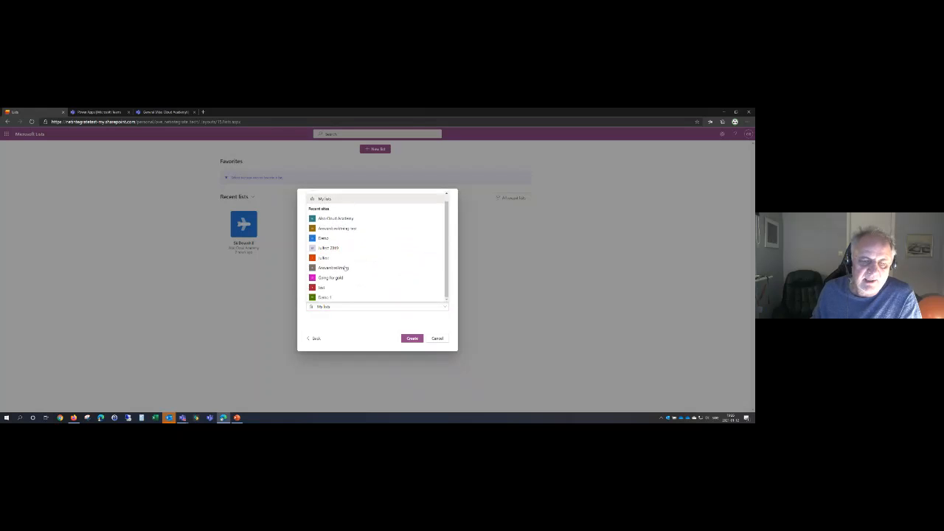
pyautogui.click(335, 311)
pyautogui.click(341, 306)
pyautogui.scroll(-1, 342, 298)
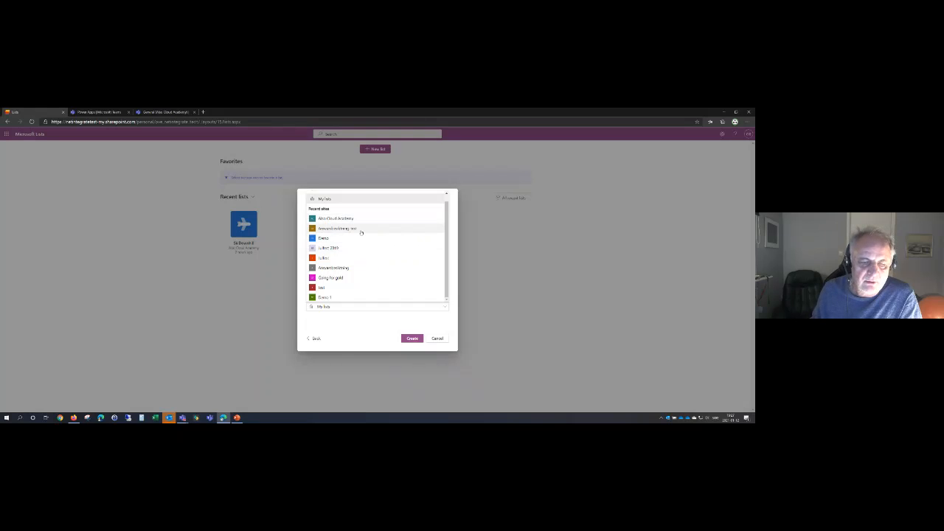
pyautogui.click(341, 277)
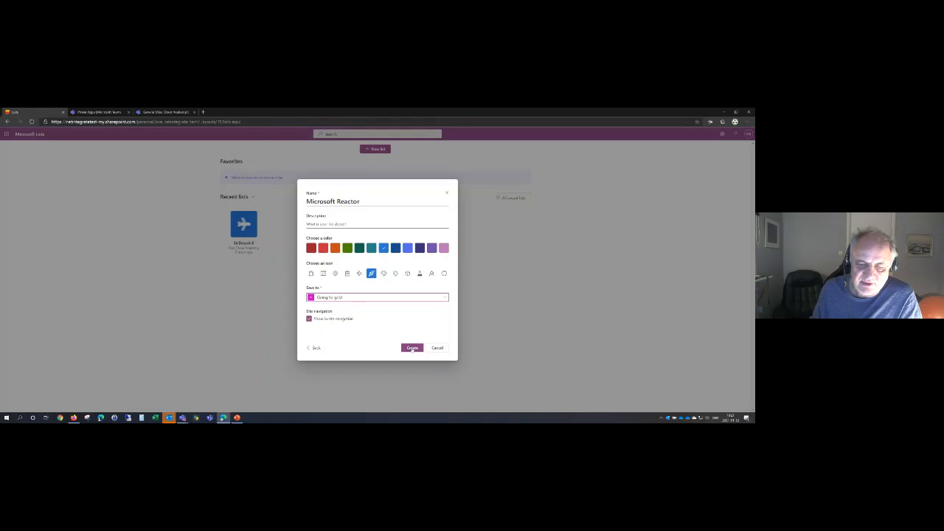
pyautogui.click(412, 348)
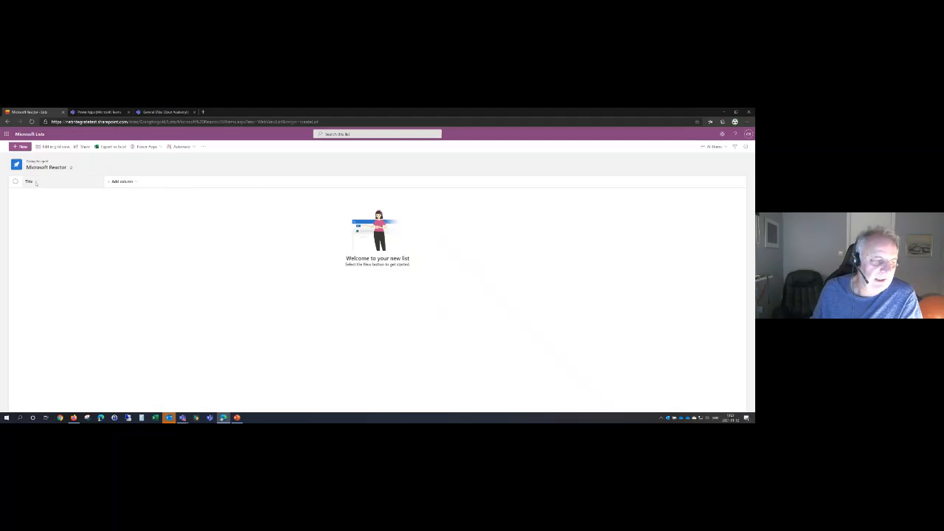
# Step: Review the Title column's settings options and the column types that can be added to the list
pyautogui.click(35, 183)
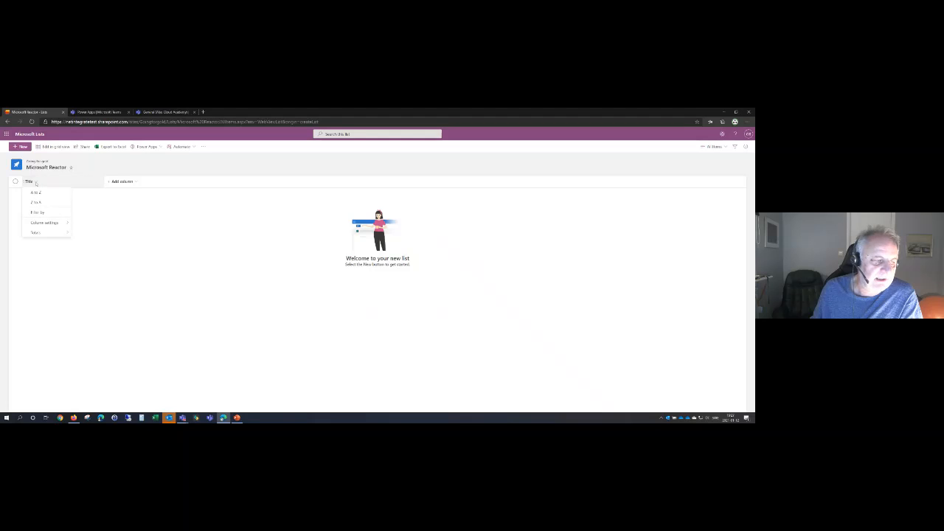
pyautogui.moveTo(44, 224)
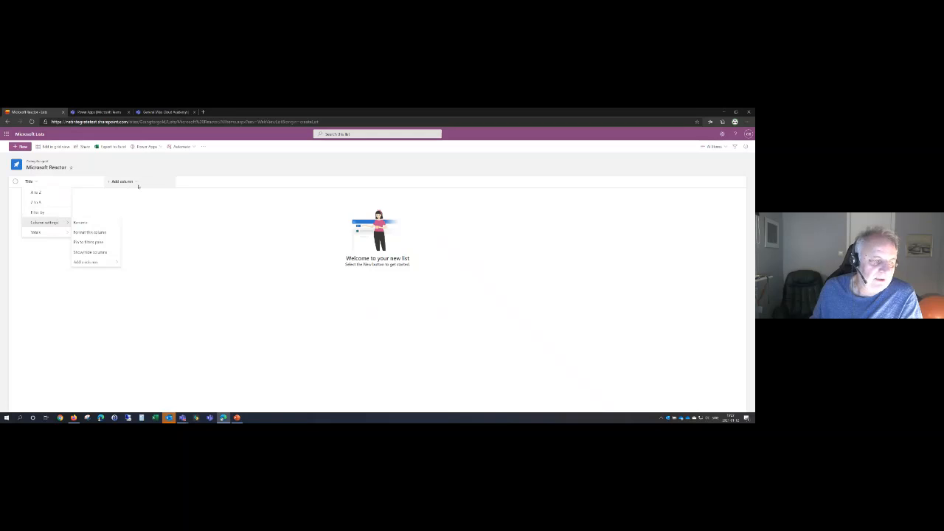
pyautogui.click(136, 184)
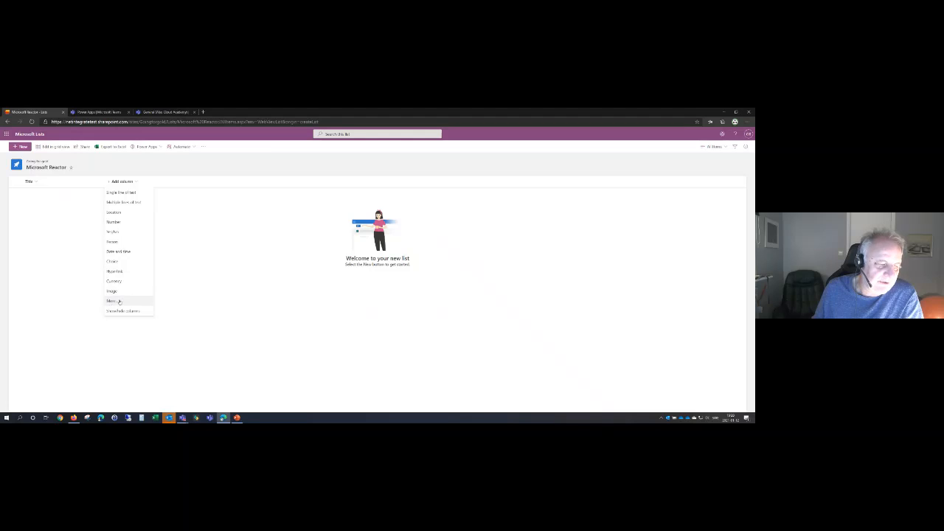
pyautogui.click(79, 256)
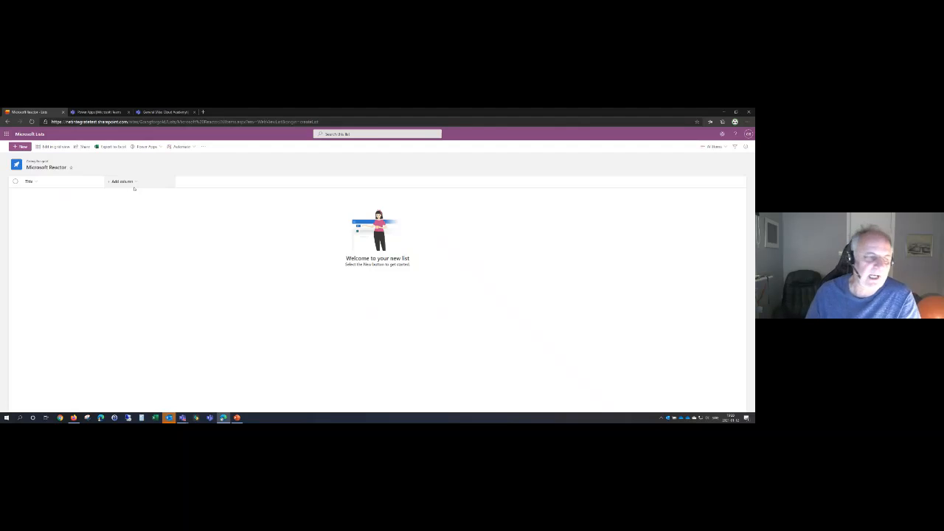
# Step: Add a list item titled "Webinar Lists as data source for Power Apps in Teams" and save it
pyautogui.click(24, 148)
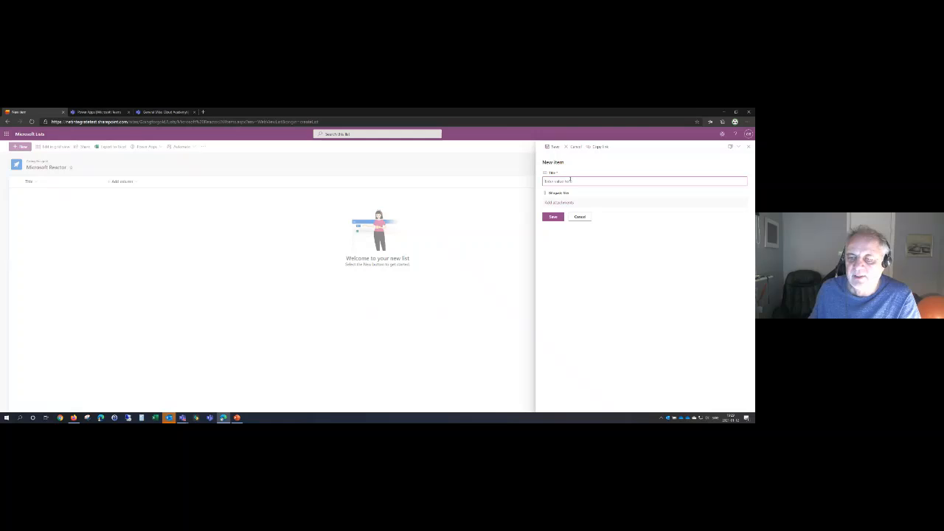
pyautogui.write('Webina')
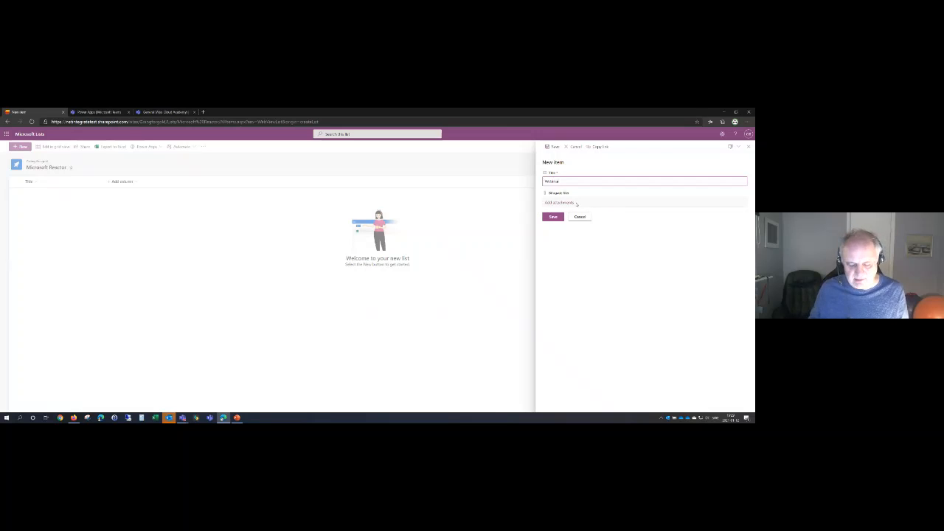
pyautogui.write('r 1')
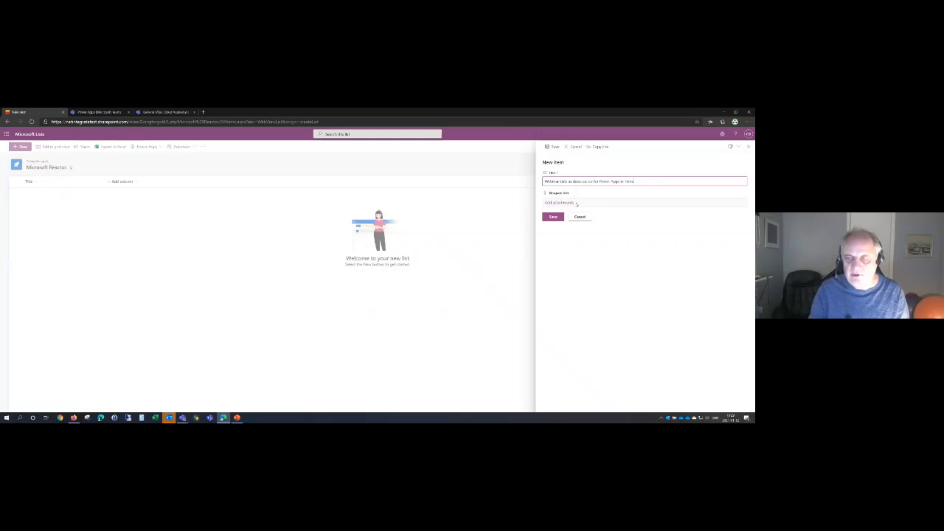
pyautogui.click(553, 218)
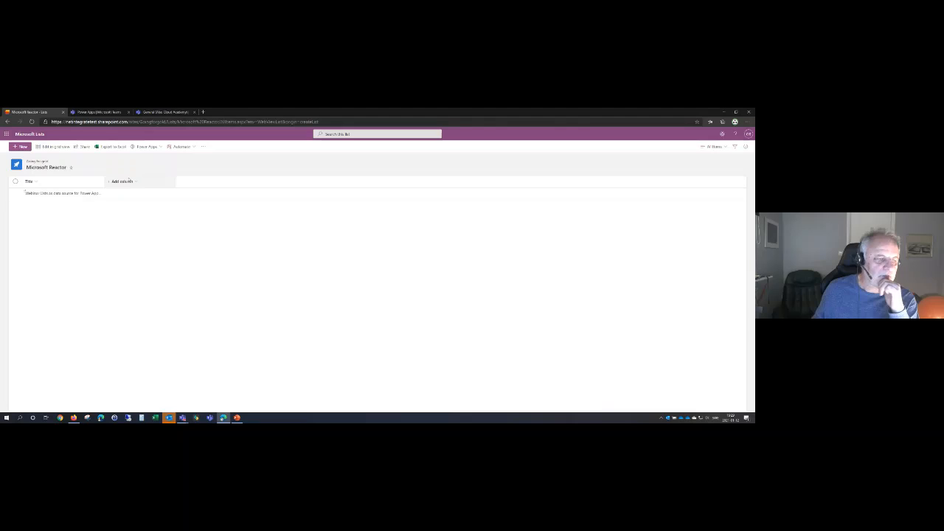
# Step: Add a date and time column named "Date" to the list, keeping its default options
pyautogui.click(134, 183)
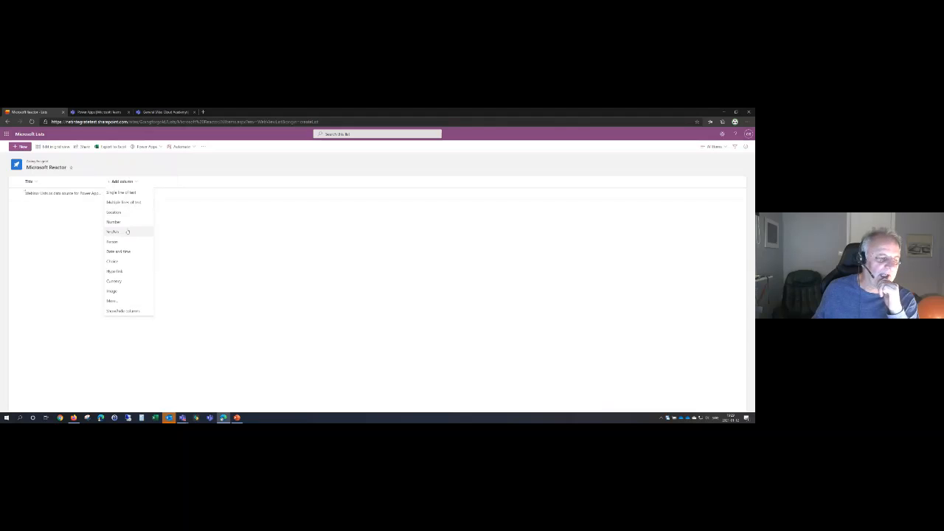
pyautogui.click(120, 252)
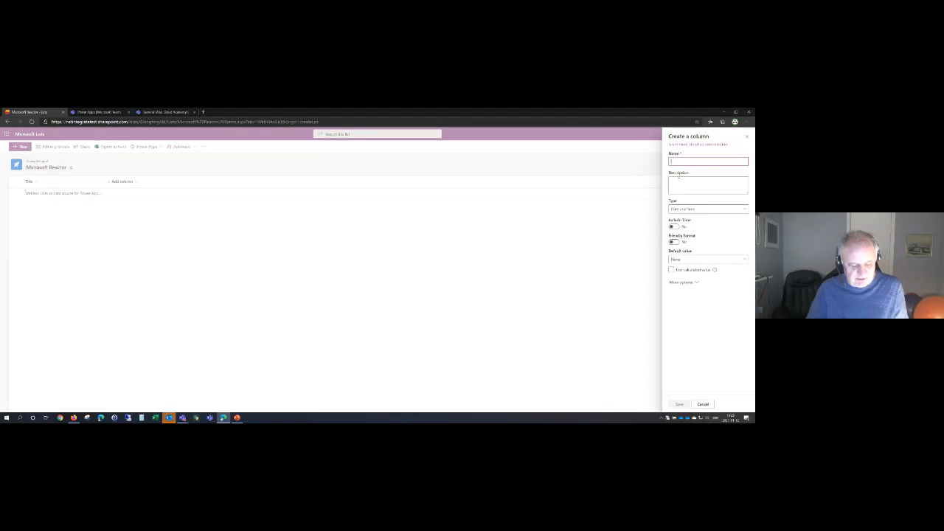
pyautogui.write('Date')
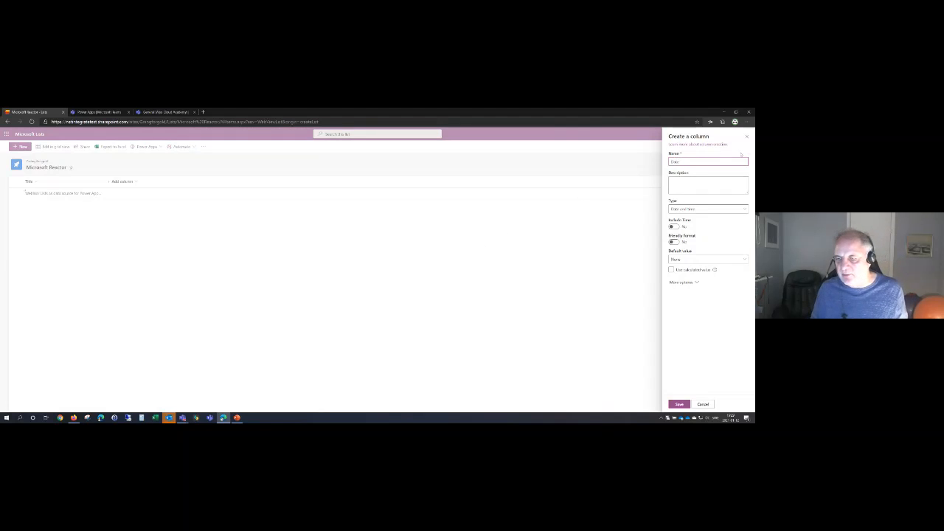
pyautogui.click(697, 211)
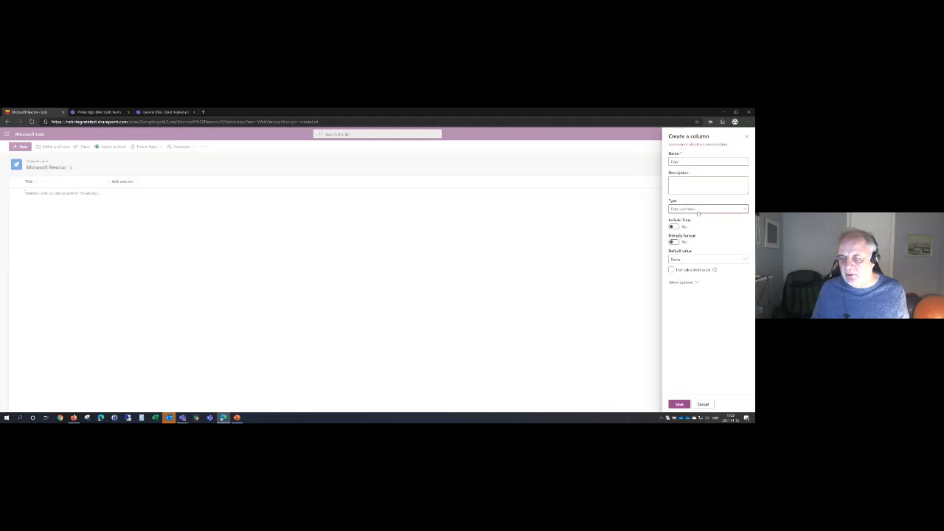
pyautogui.click(697, 212)
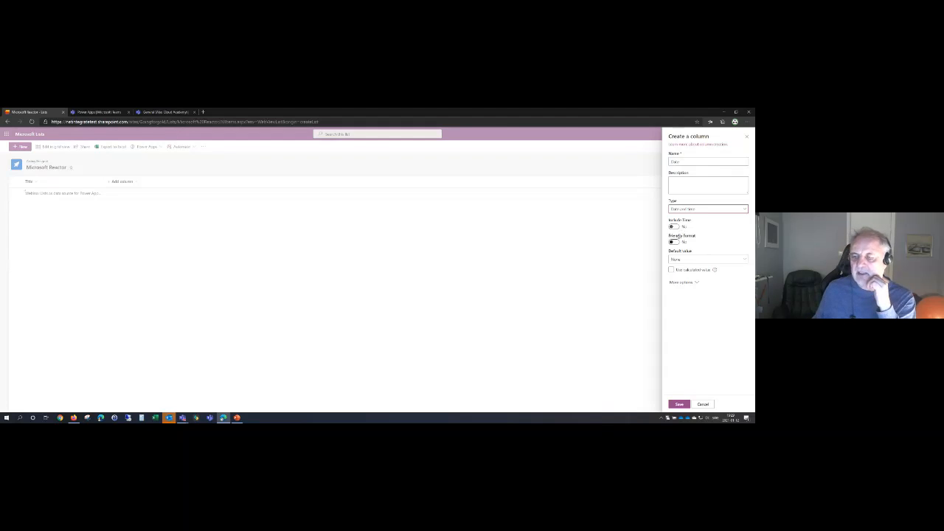
pyautogui.click(686, 285)
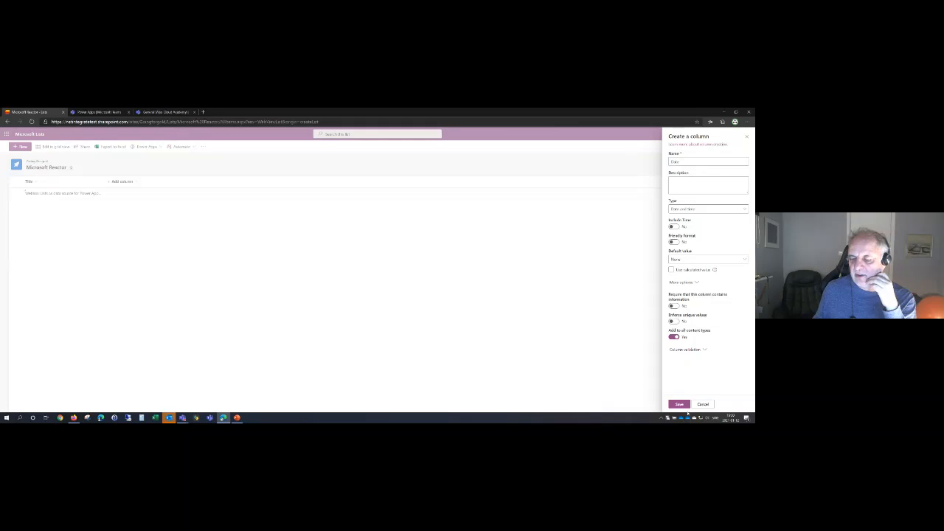
pyautogui.click(680, 404)
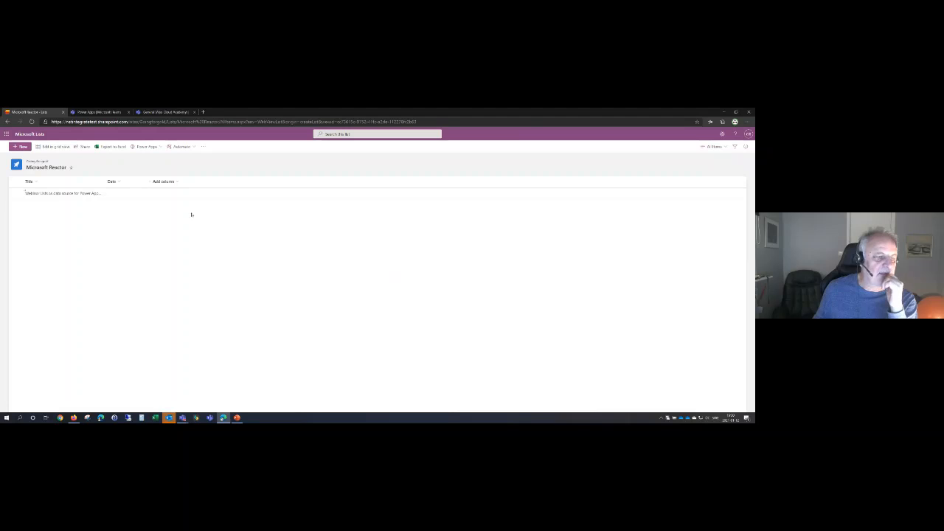
# Step: Set the webinar item's Date to 2021-01-12 and close its details
pyautogui.click(58, 193)
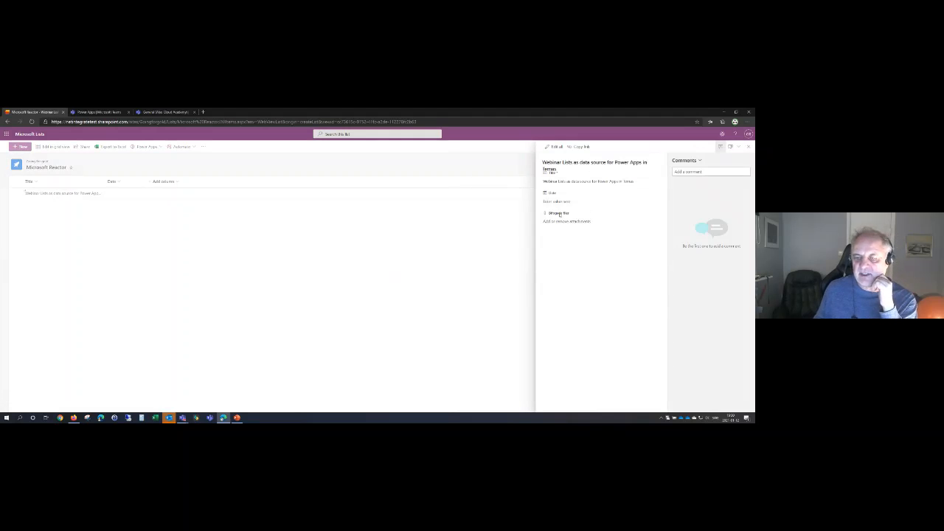
pyautogui.click(570, 203)
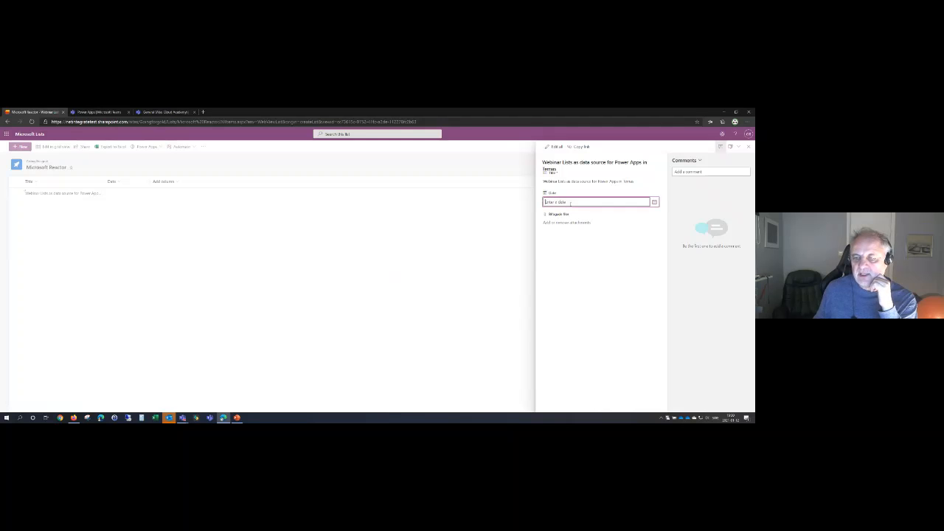
pyautogui.click(655, 202)
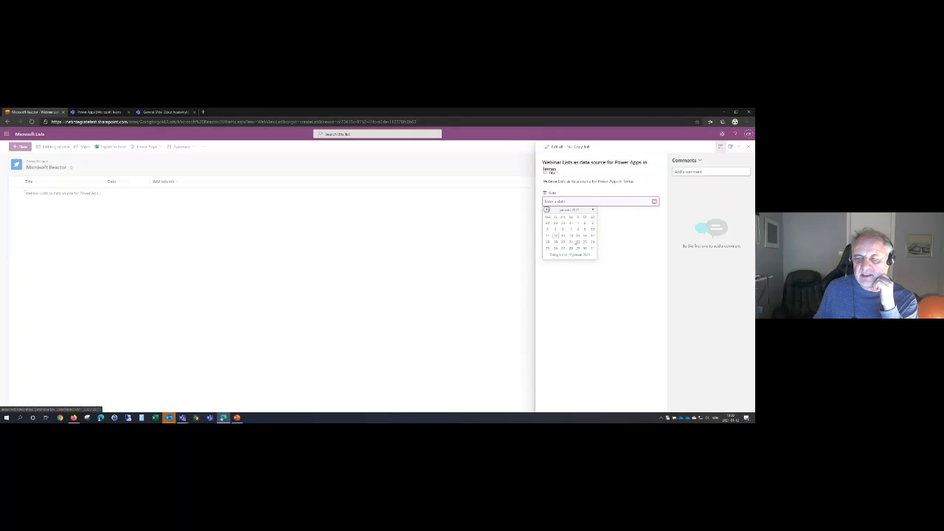
pyautogui.click(555, 235)
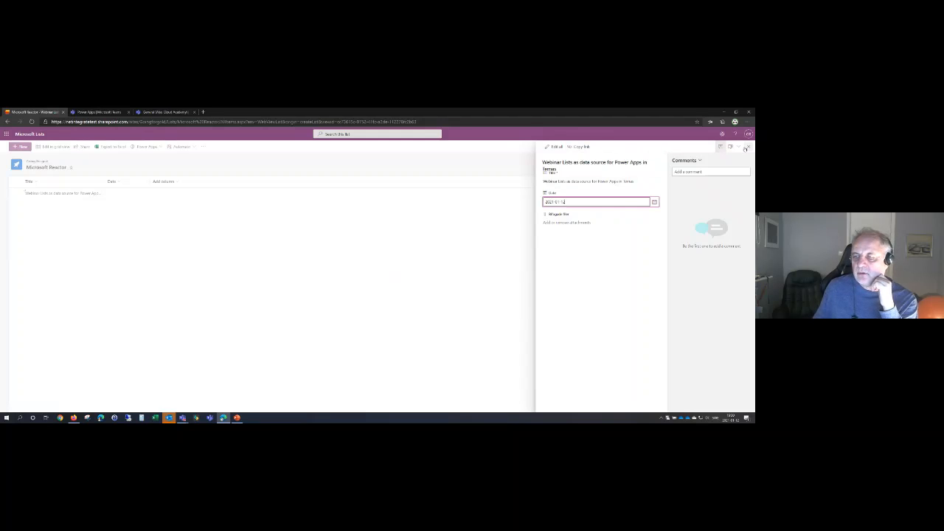
pyautogui.click(625, 251)
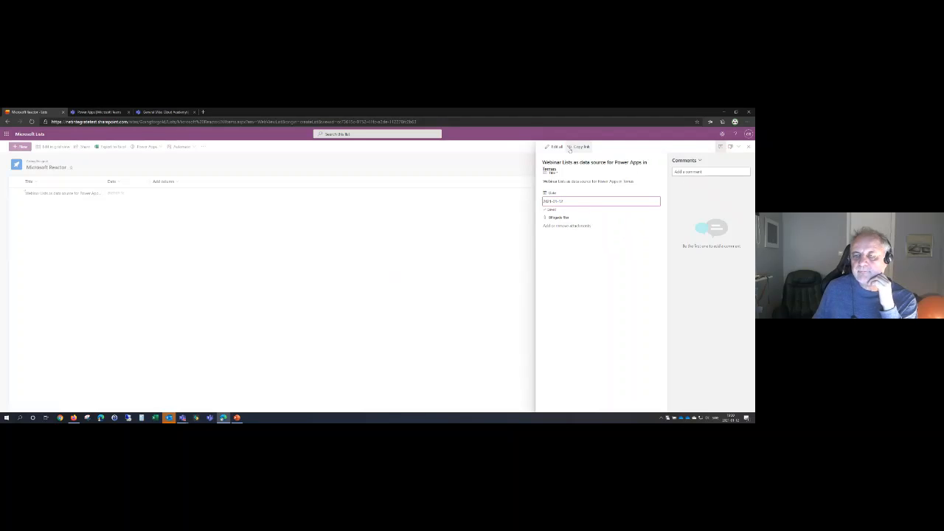
pyautogui.click(455, 225)
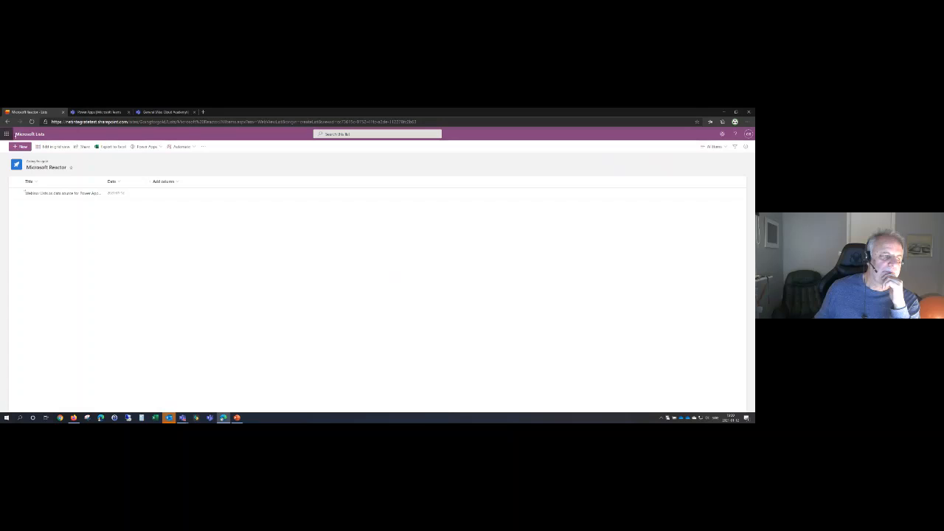
# Step: Open the SkiDownhill list from the recent lists and compare it with the SkiDownhill app in Power Apps
pyautogui.click(31, 135)
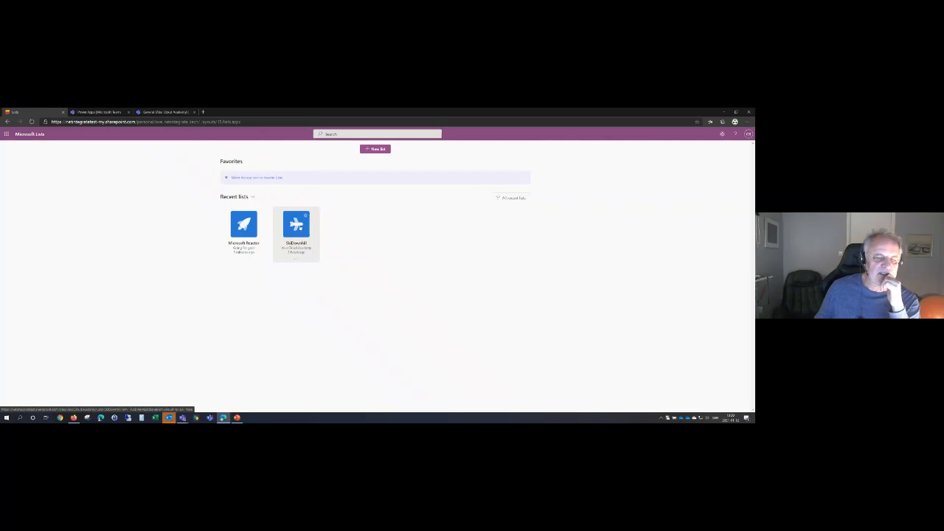
pyautogui.click(300, 228)
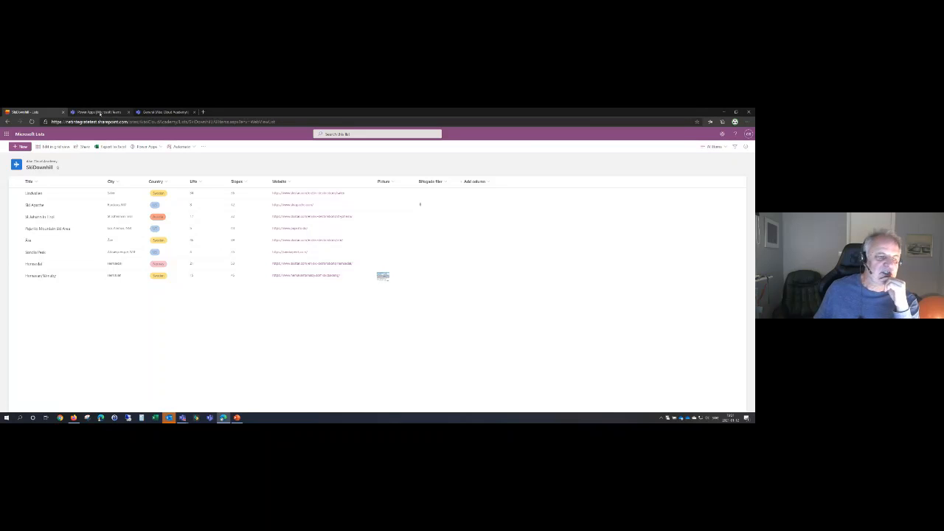
pyautogui.click(100, 113)
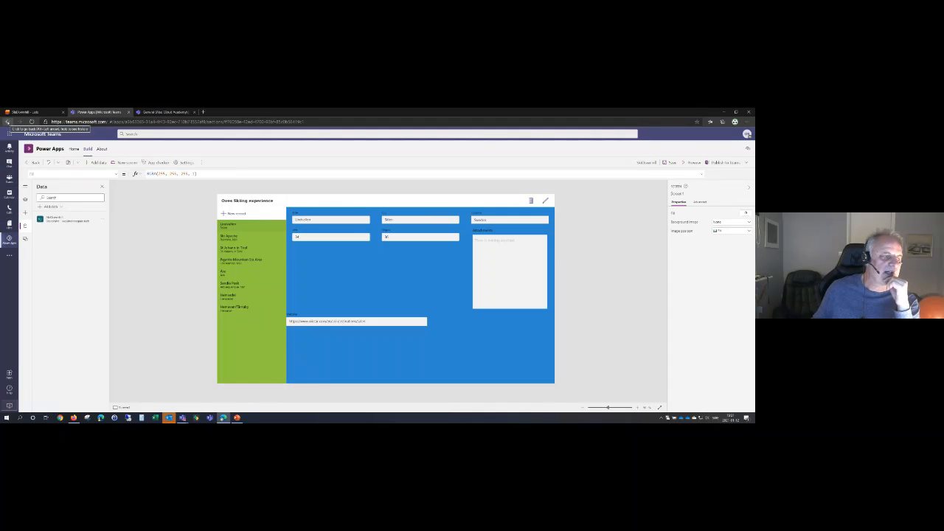
pyautogui.click(6, 122)
pyautogui.click(47, 113)
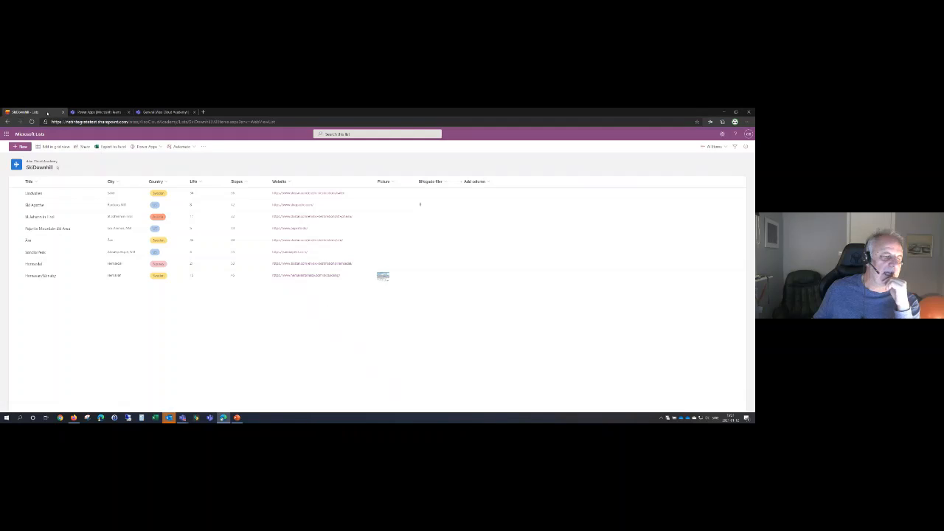
# Step: Open the Microsoft 365 home page from the Teams app launcher, and return to Teams
pyautogui.click(99, 112)
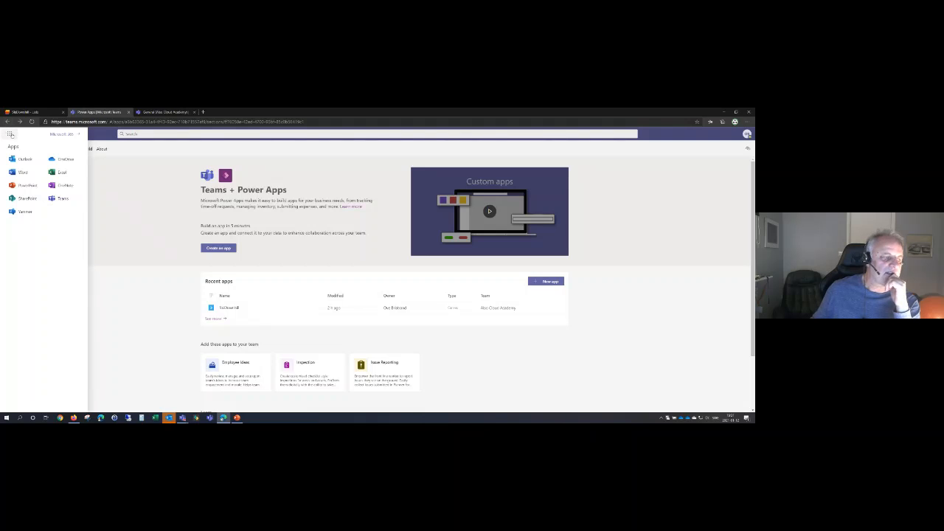
pyautogui.click(63, 135)
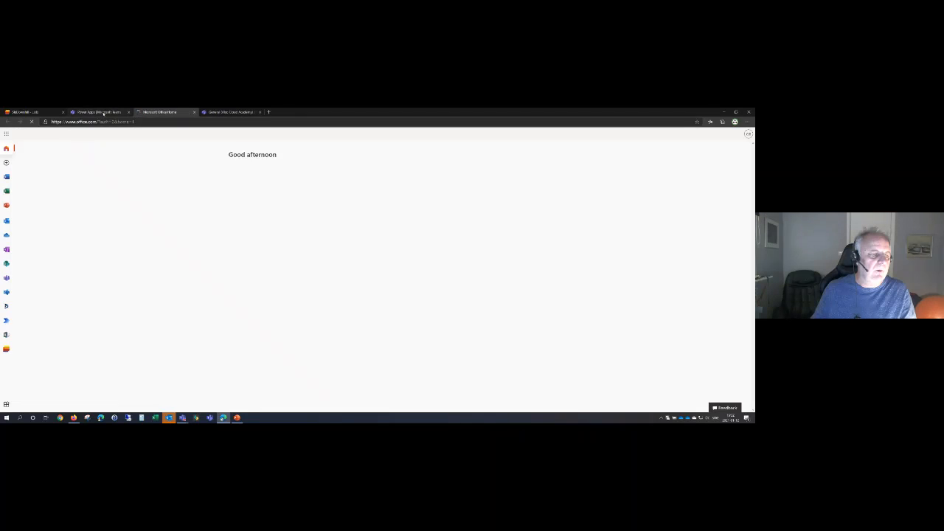
pyautogui.click(95, 111)
# Step: Open the Power Apps app in Teams from the additional apps and pin it for quick access
pyautogui.click(9, 224)
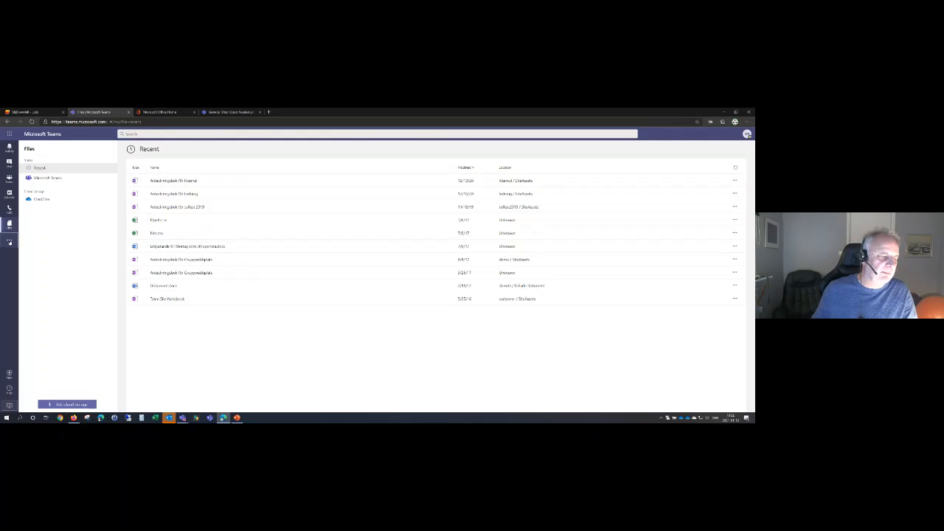
pyautogui.click(10, 242)
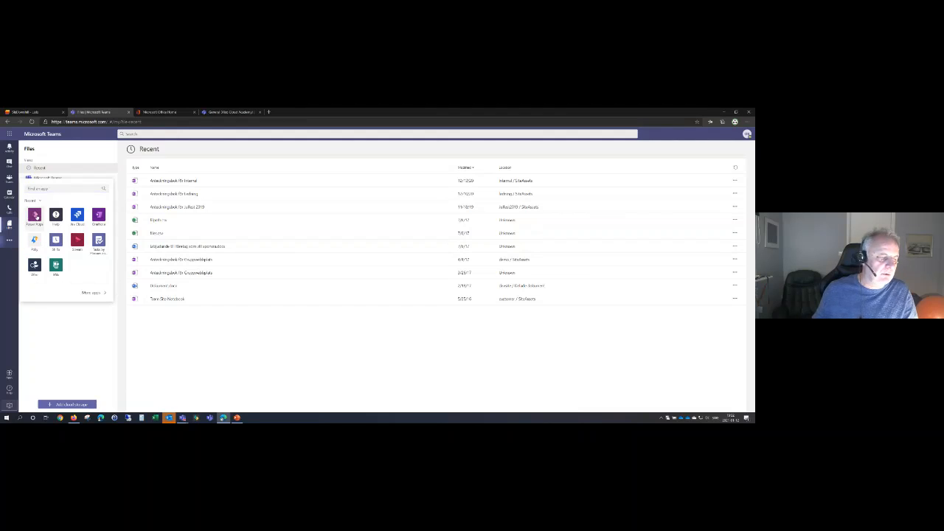
pyautogui.click(34, 216)
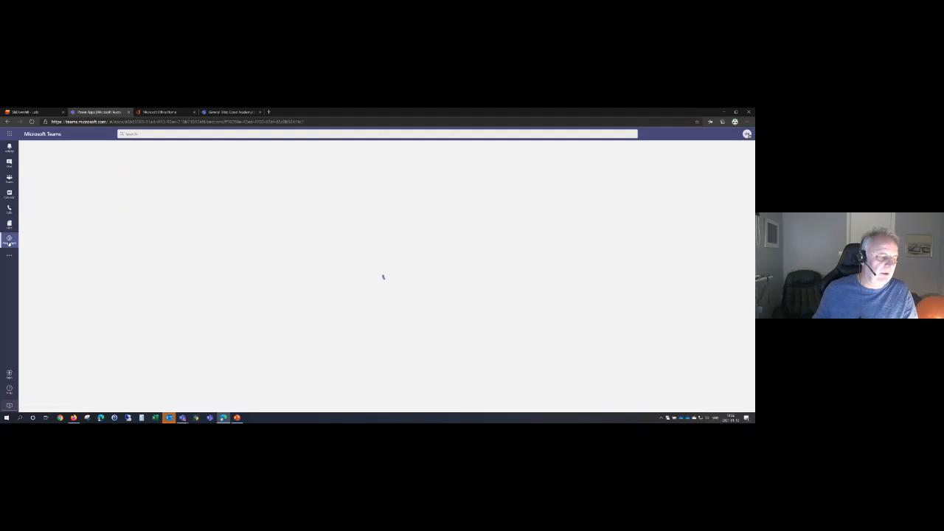
pyautogui.rightClick(9, 239)
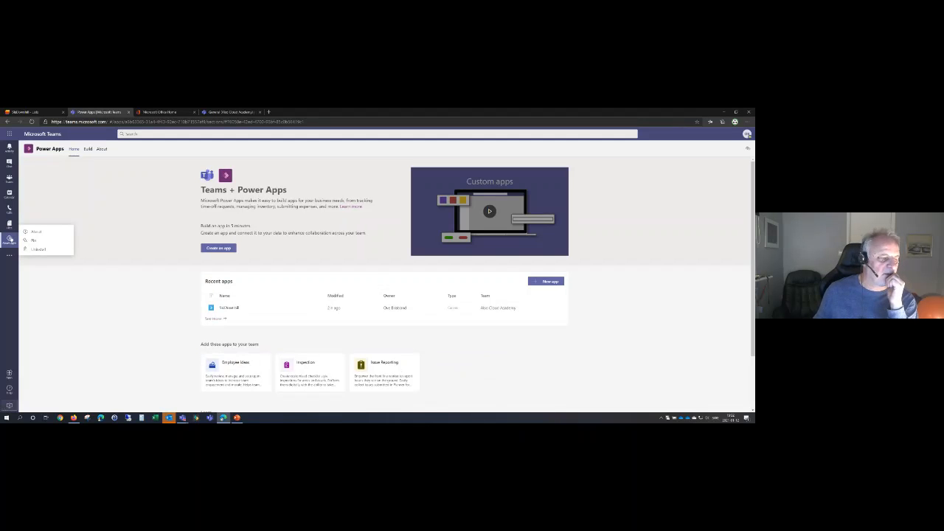
pyautogui.click(34, 239)
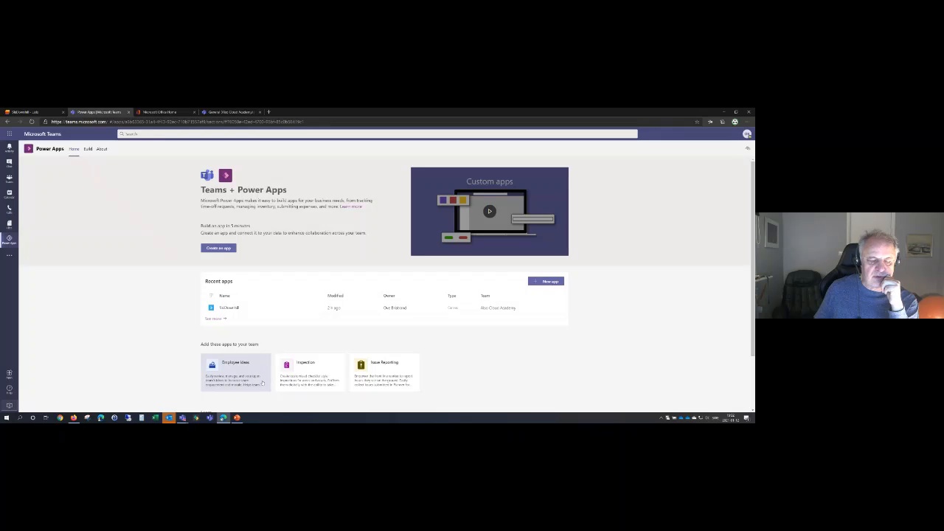
# Step: Open the SkiDownhill app for editing and search the data sources that can be added for "sharepoint"
pyautogui.scroll(-1, 262, 382)
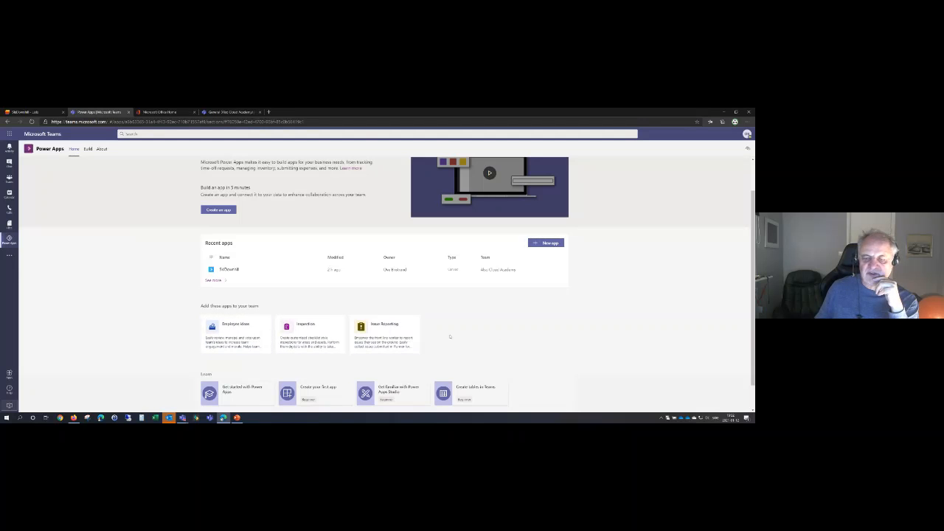
pyautogui.scroll(1, 397, 336)
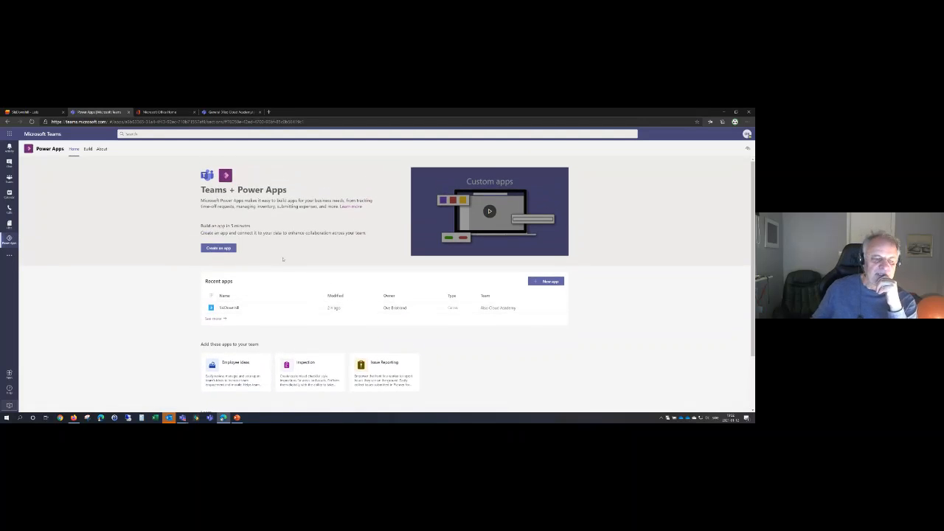
pyautogui.click(232, 309)
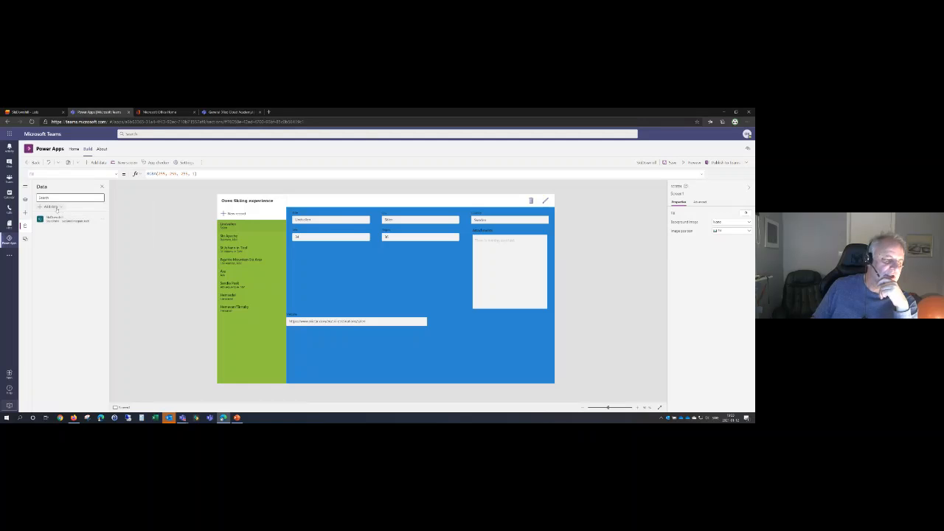
pyautogui.moveTo(98, 220)
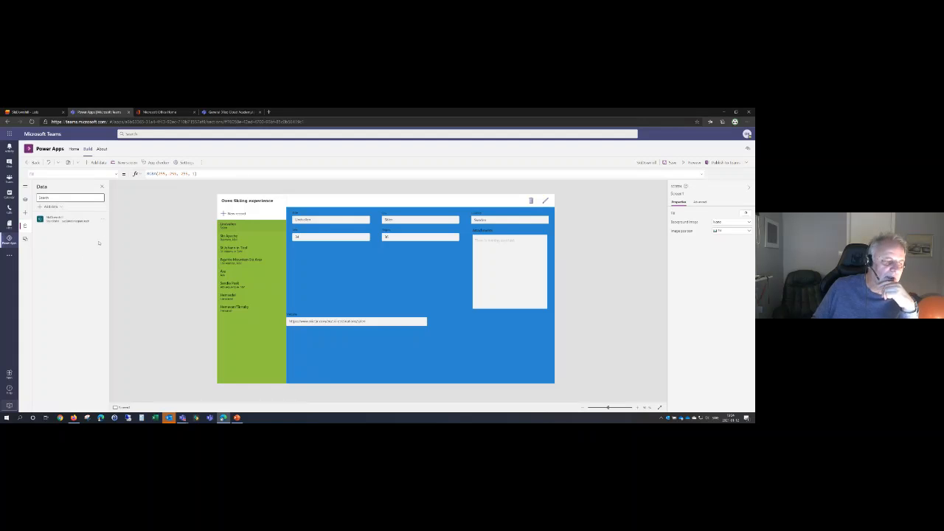
pyautogui.click(59, 207)
pyautogui.write('sharepoint')
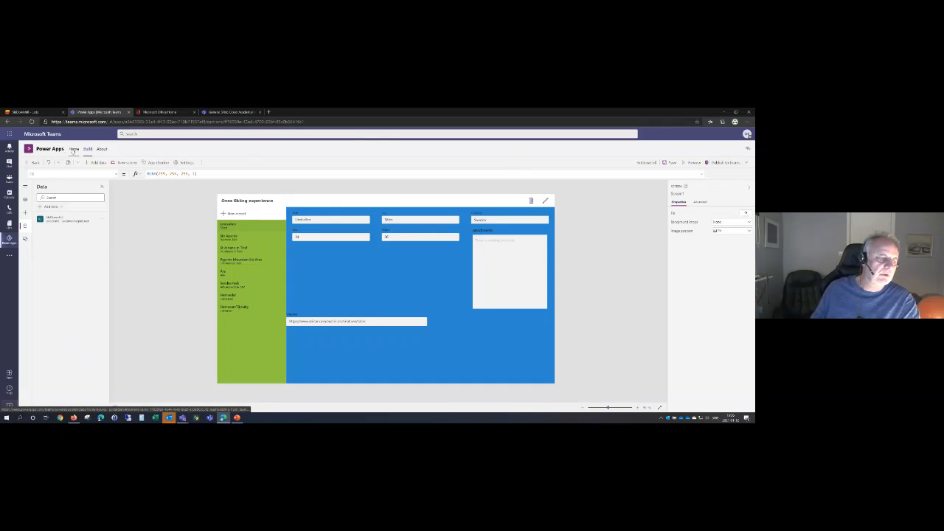
# Step: Leave the app editor and open the published SkiDownhill app in the team's General channel
pyautogui.click(73, 149)
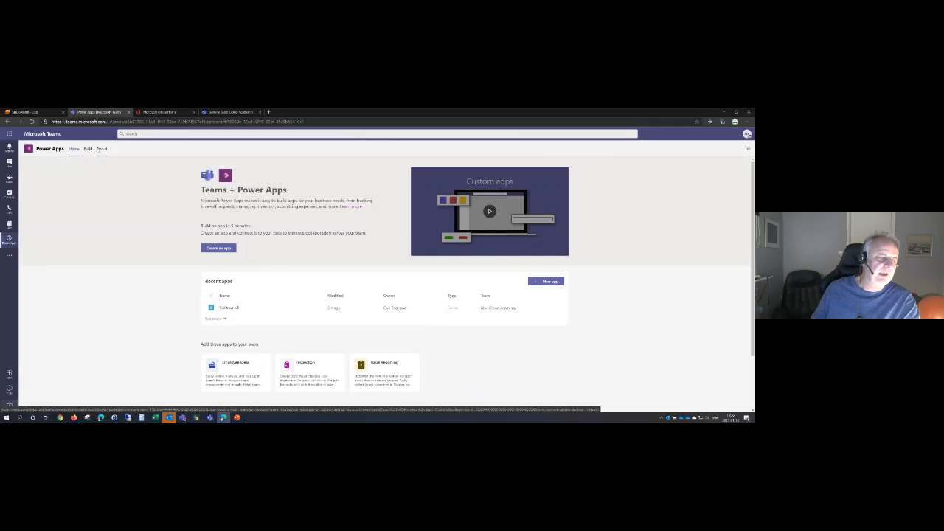
pyautogui.click(233, 311)
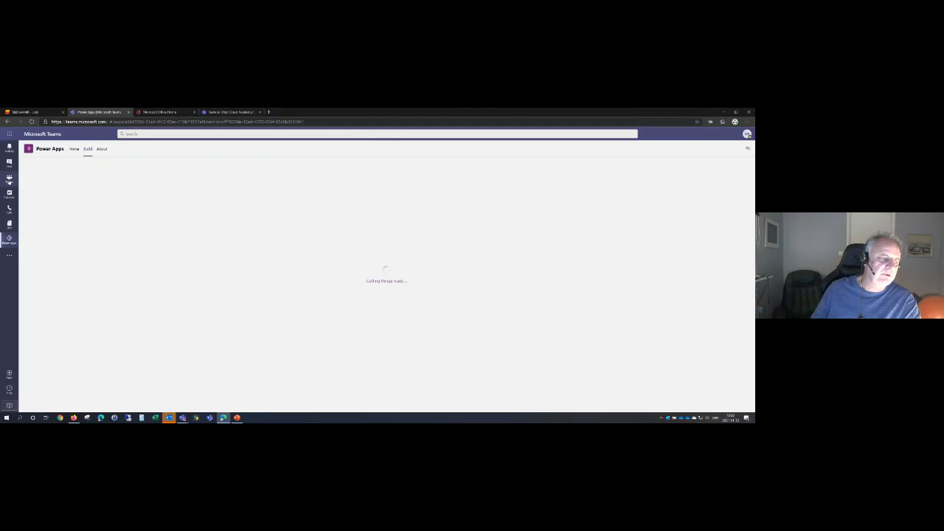
pyautogui.click(9, 180)
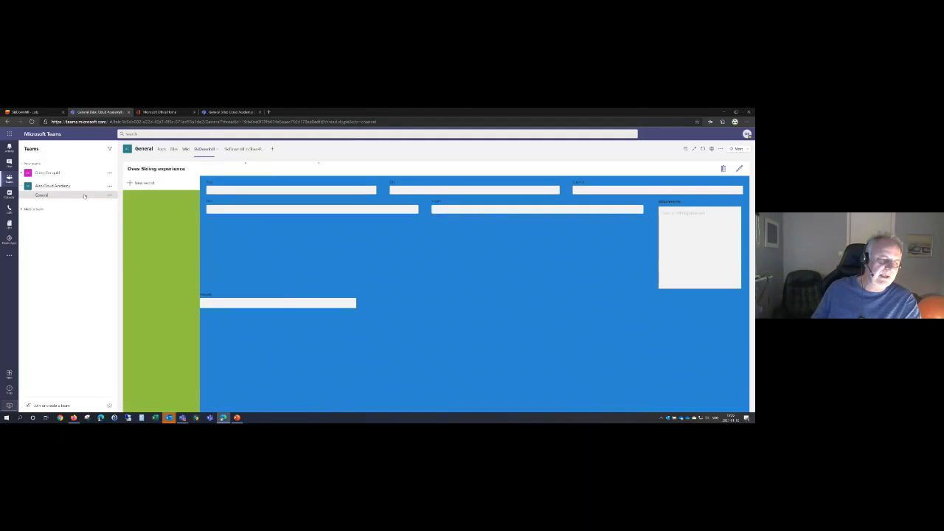
pyautogui.click(162, 149)
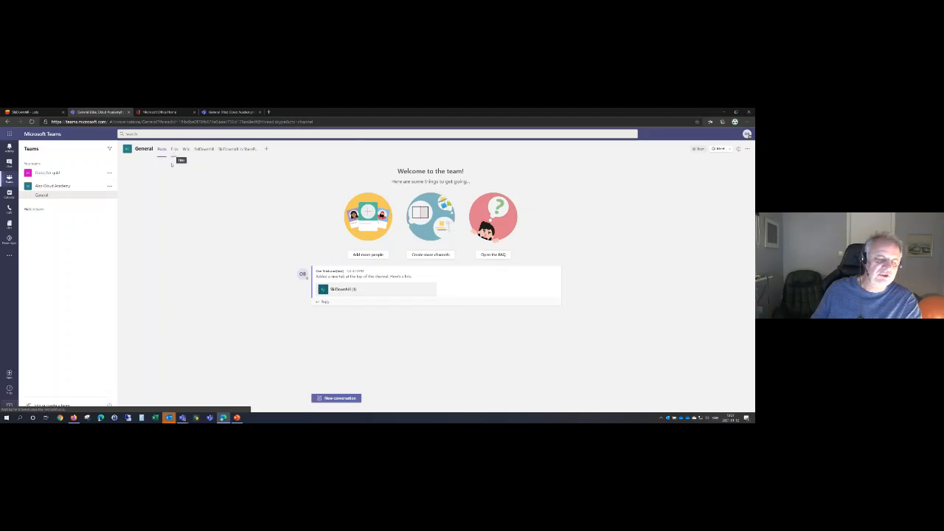
pyautogui.click(208, 149)
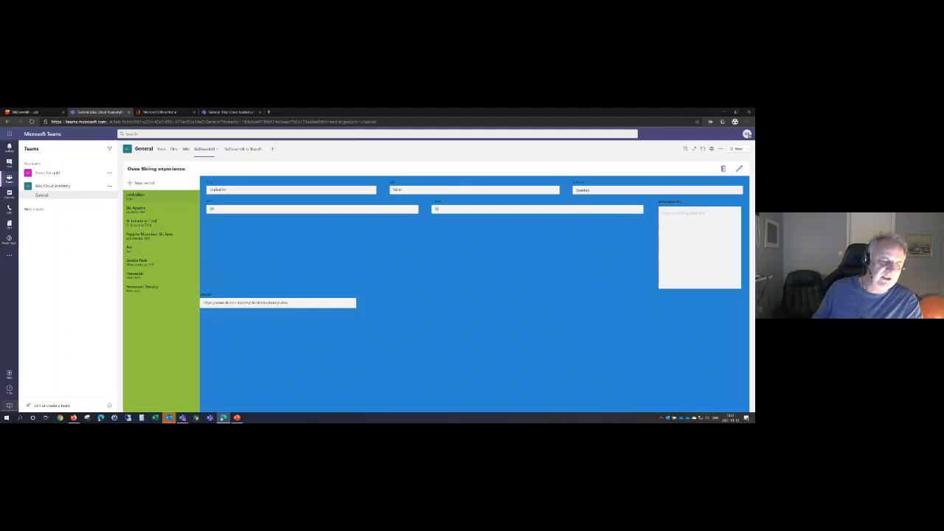
# Step: Review the Ski Apache, Pajarito Mountain Ski Area and Åre records in the skiing app
pyautogui.click(146, 210)
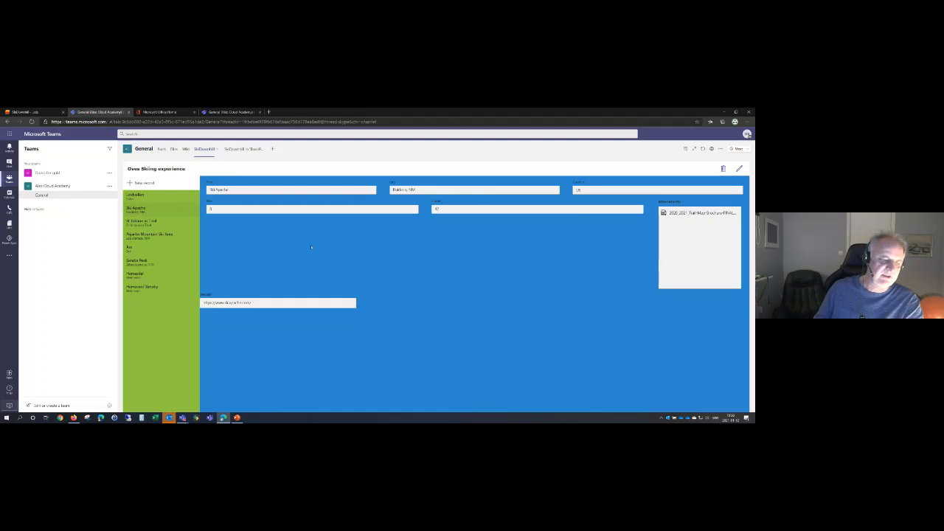
pyautogui.click(141, 237)
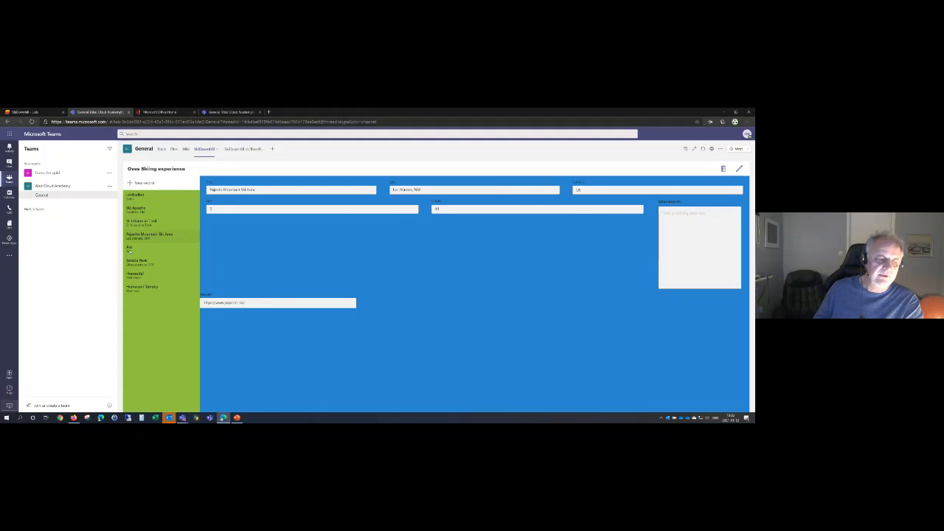
pyautogui.click(129, 251)
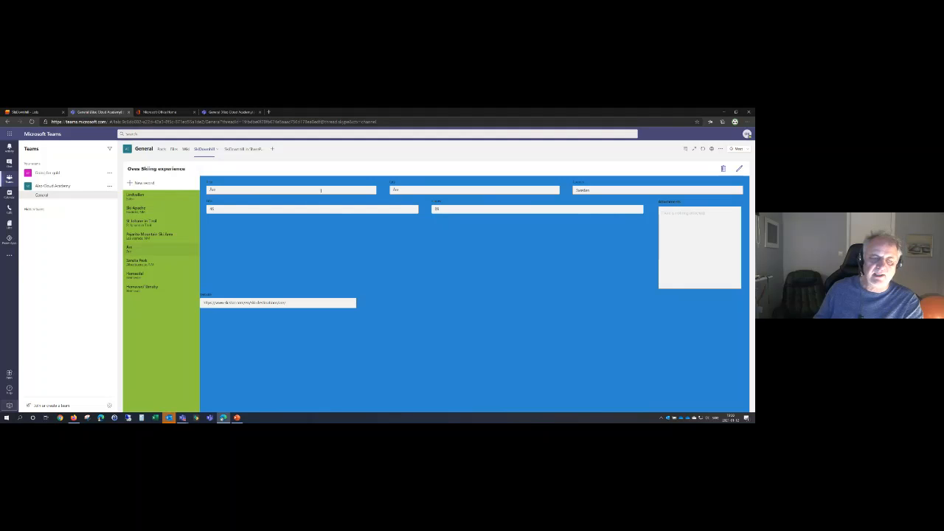
# Step: Start a new record in the skiing app with the title Hammarbybacken and the city Stockholm
pyautogui.click(142, 183)
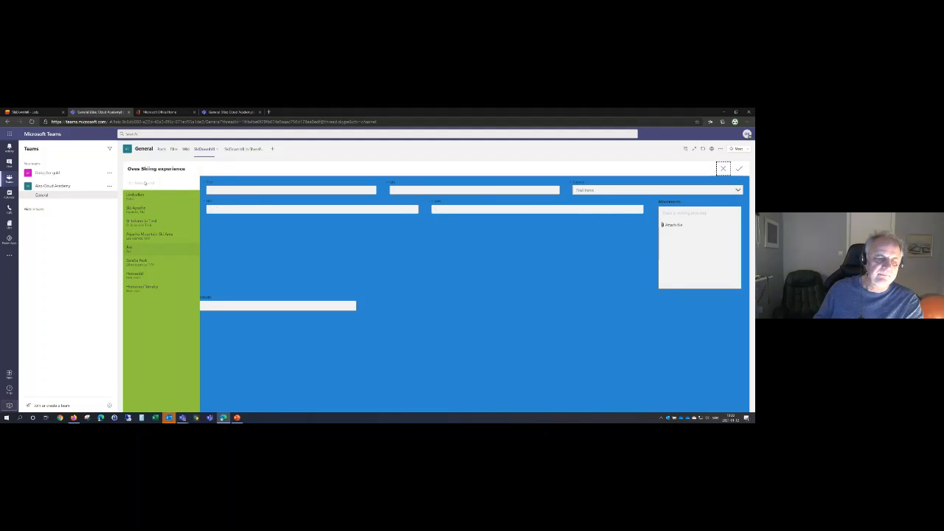
pyautogui.click(215, 189)
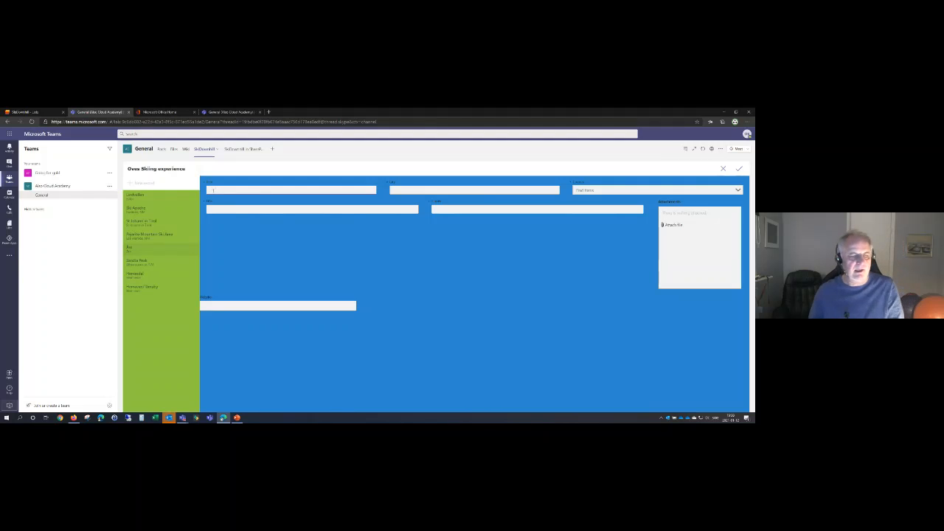
pyautogui.write('Hem')
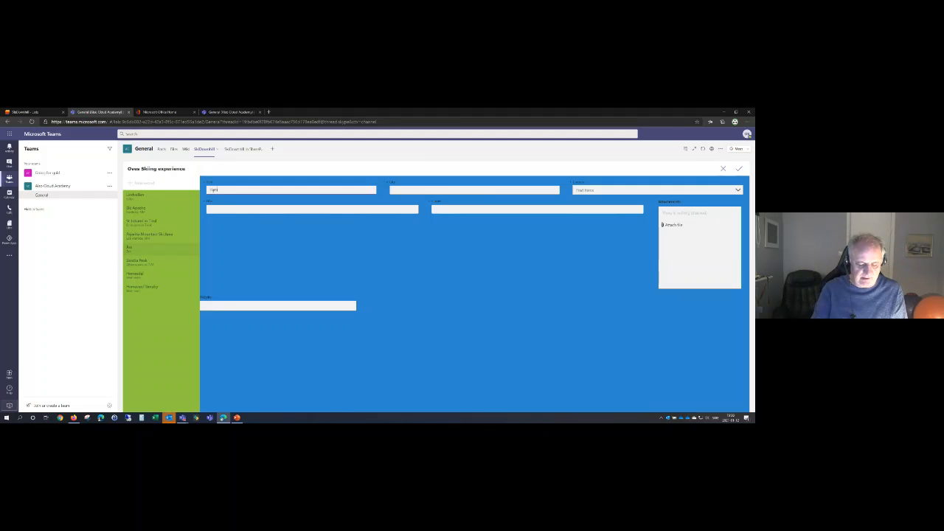
pyautogui.write('sedal Skicen')
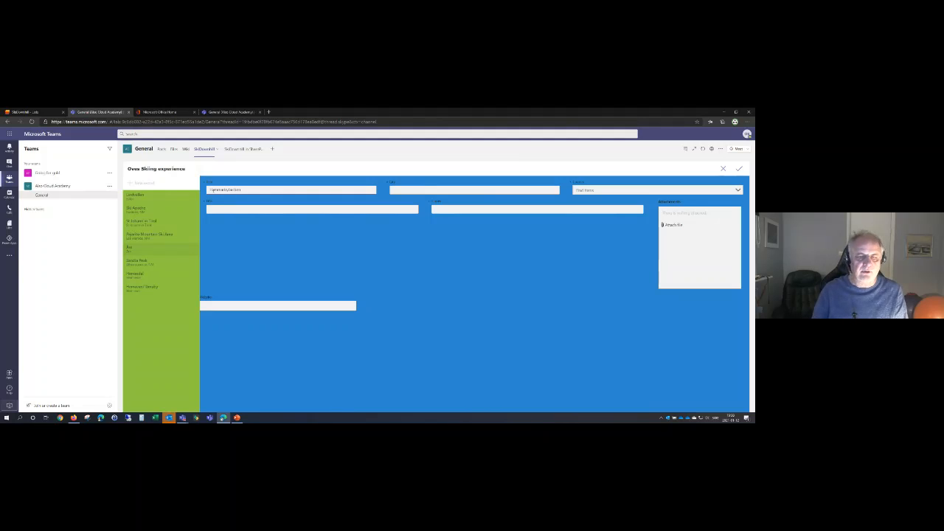
pyautogui.click(474, 189)
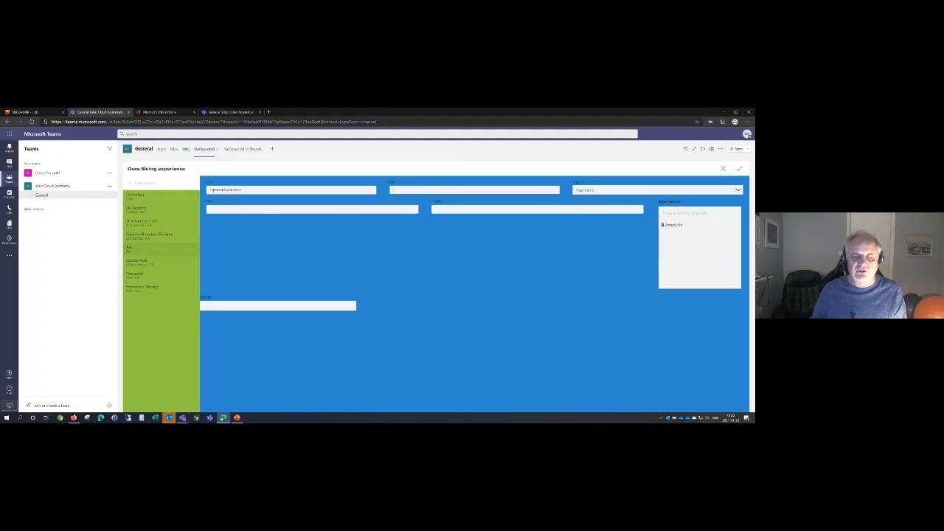
pyautogui.write('58')
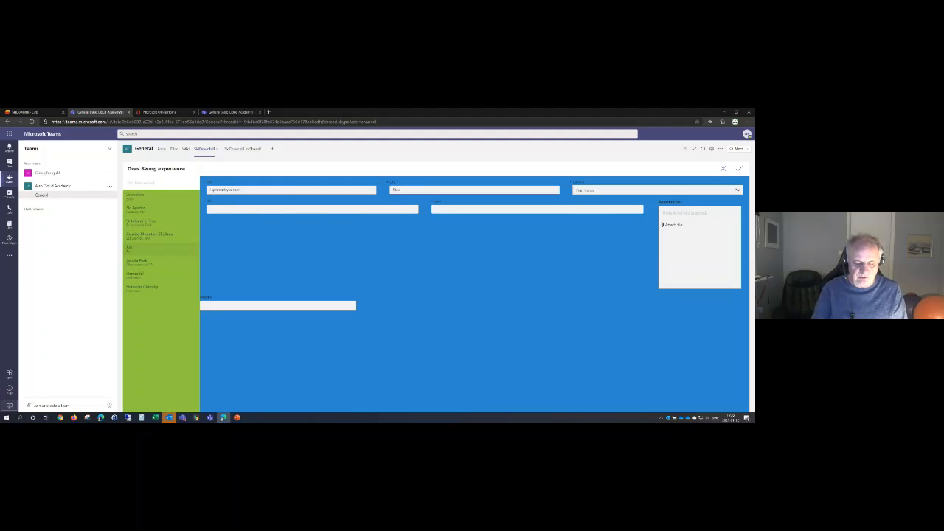
# Step: Set the record's country to Sweden, fill its two numeric fields with 1 and 4, and save it
pyautogui.click(656, 189)
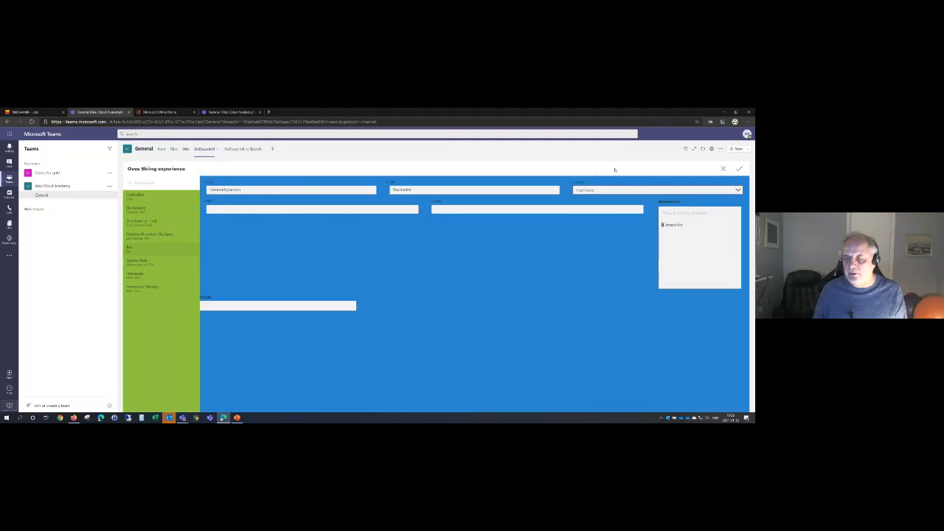
pyautogui.click(662, 190)
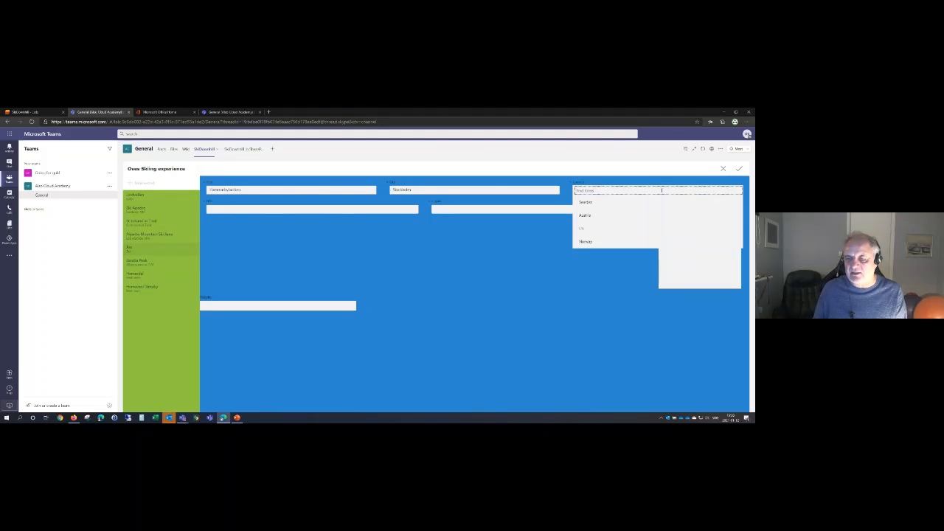
pyautogui.click(586, 202)
pyautogui.click(299, 208)
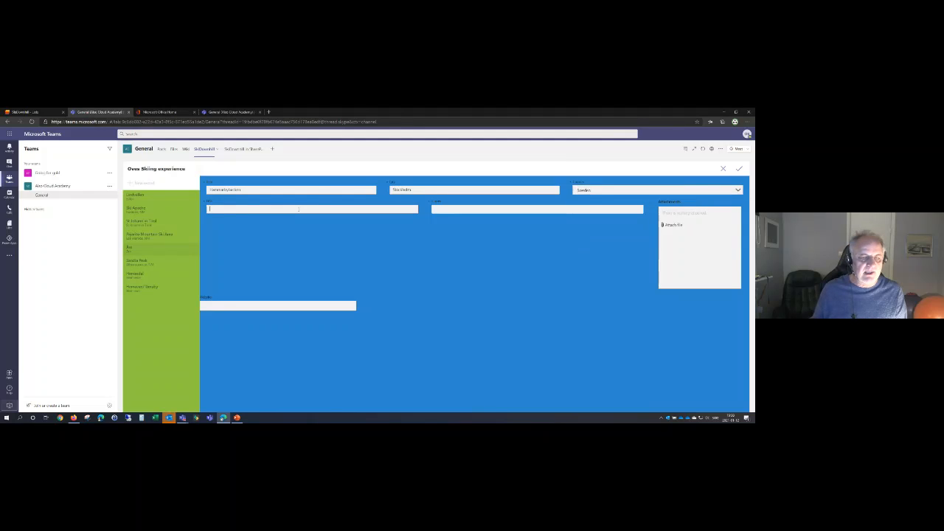
pyautogui.click(461, 209)
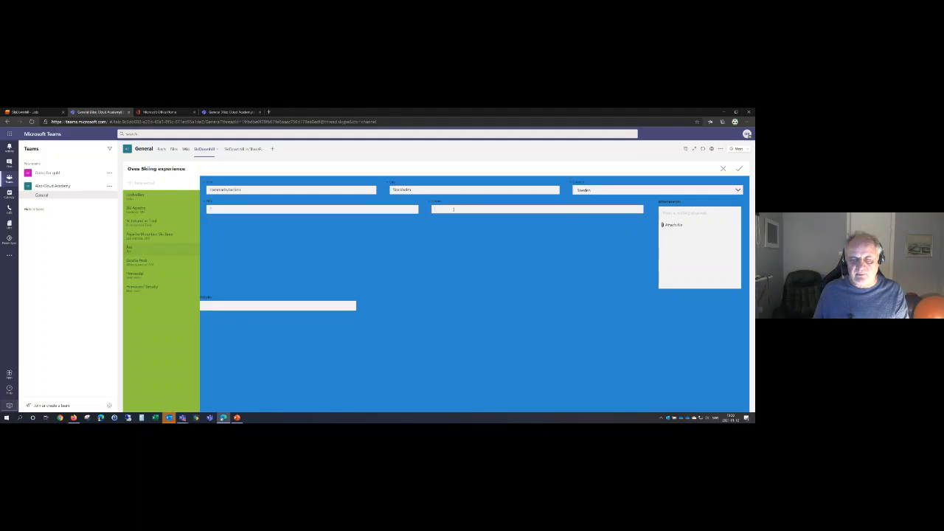
pyautogui.click(273, 304)
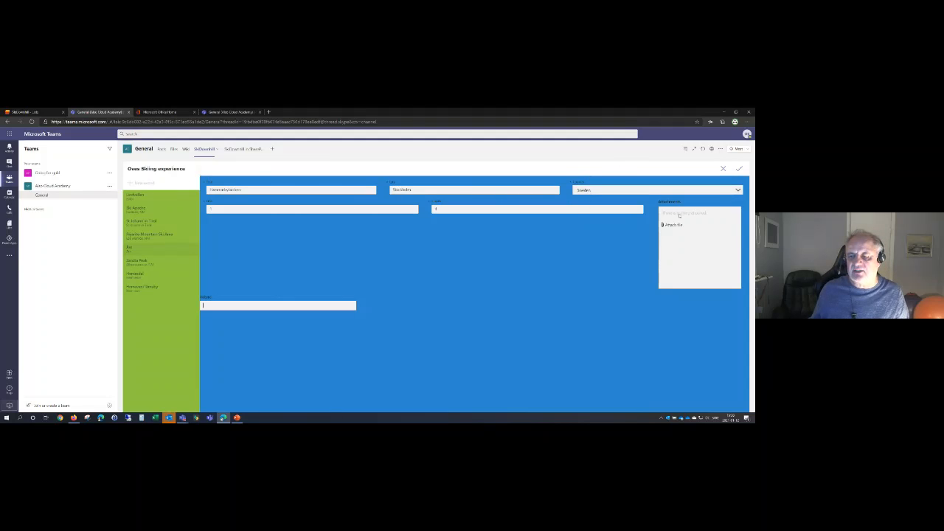
pyautogui.click(739, 169)
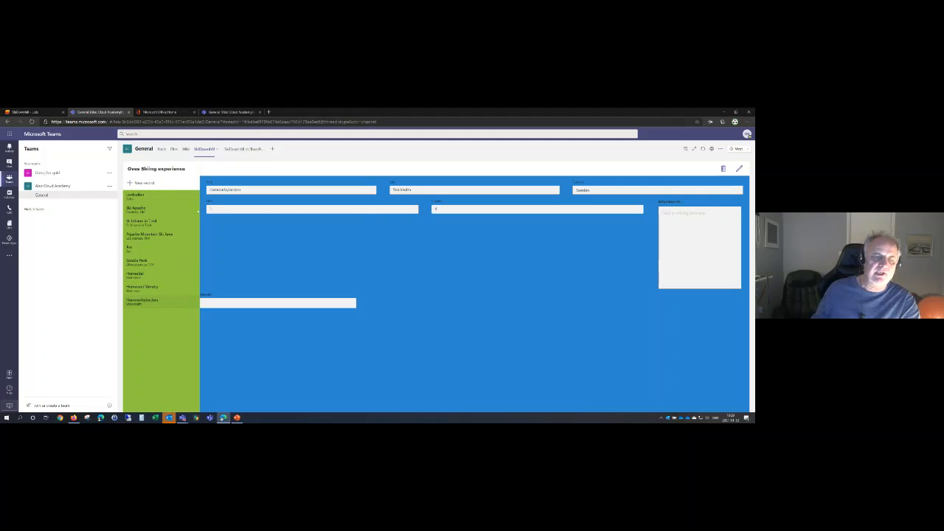
# Step: View the new record in the channel's SharePoint list, and examine the SharePoint tab sources: the team's lists and a link to any site
pyautogui.click(243, 148)
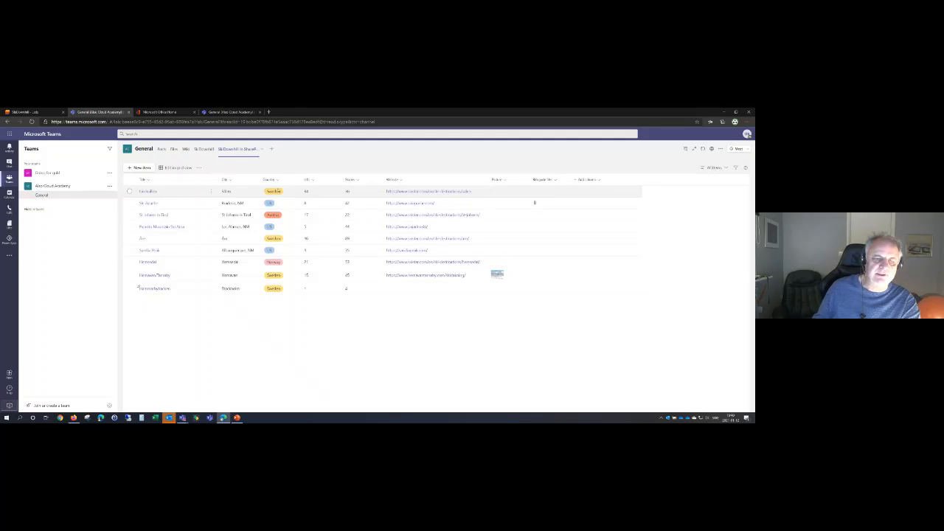
pyautogui.click(271, 150)
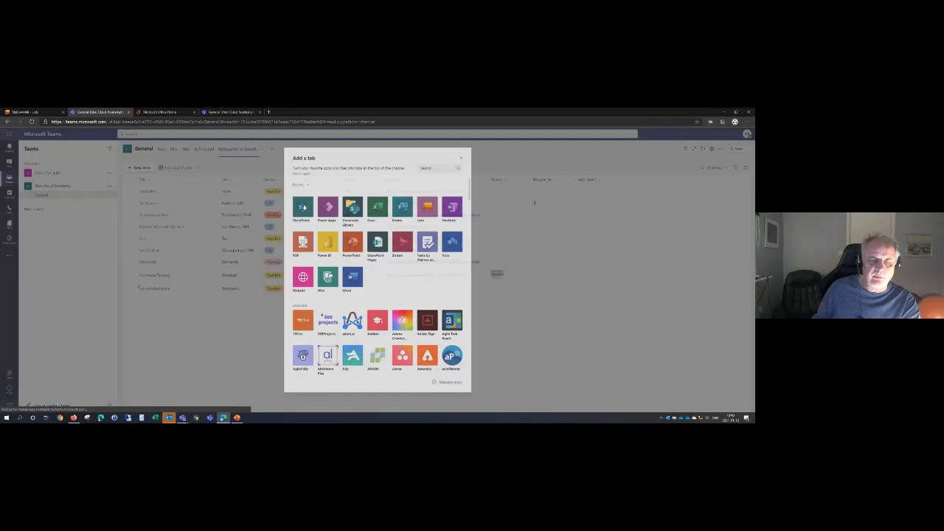
pyautogui.click(303, 207)
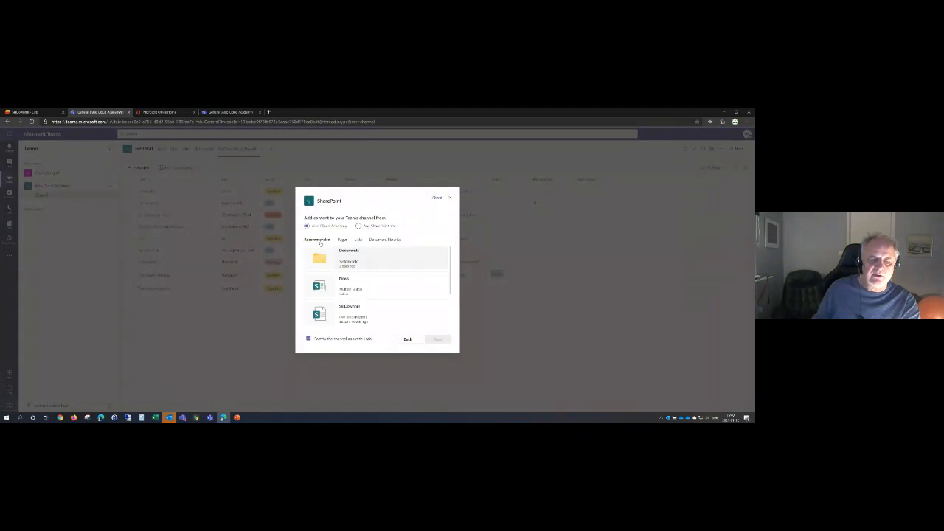
pyautogui.click(357, 240)
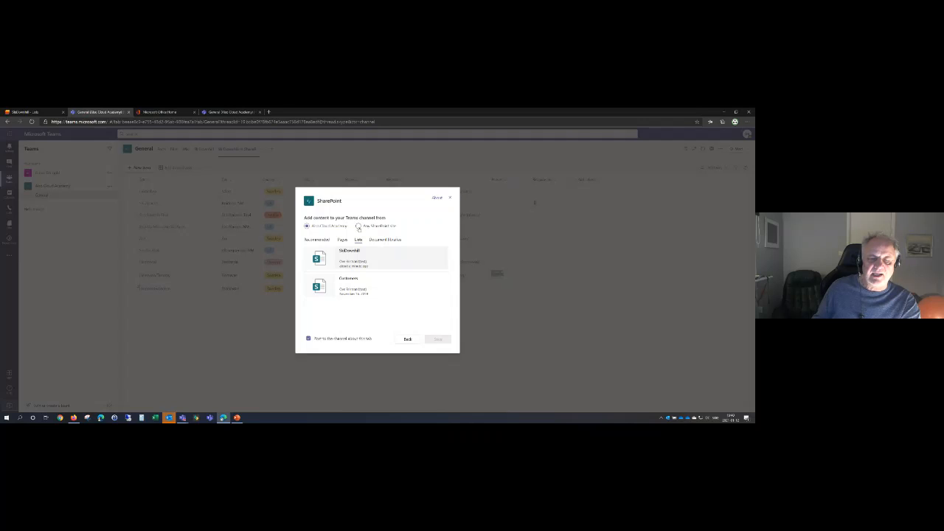
pyautogui.click(358, 227)
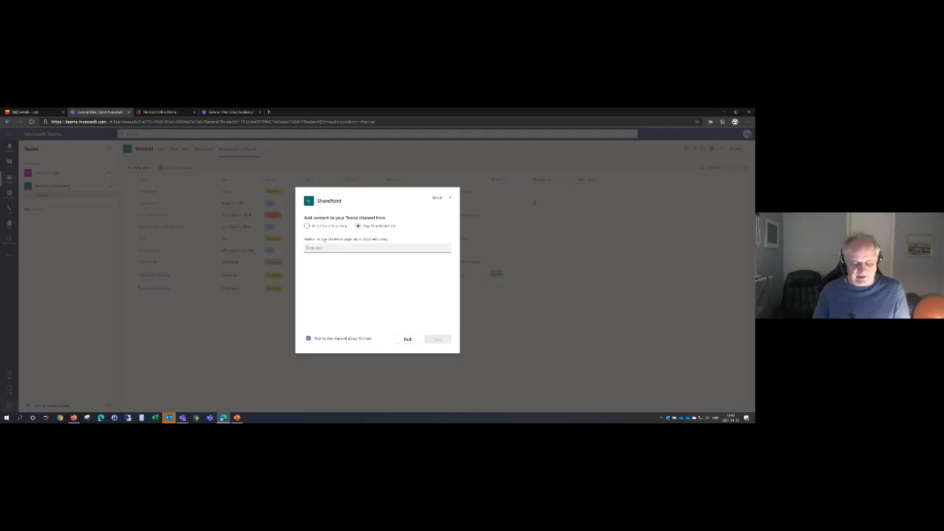
pyautogui.hotkey('ctrl', 'v')
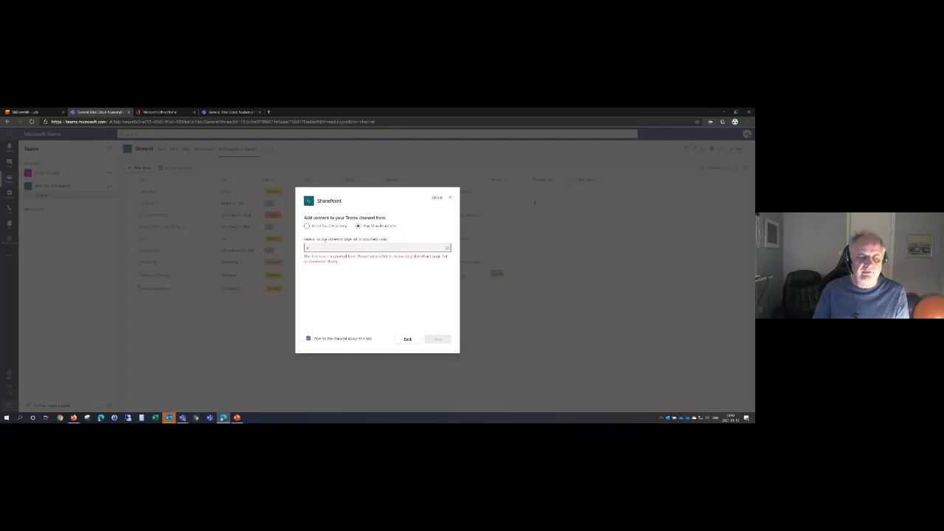
pyautogui.press('BackSpace')
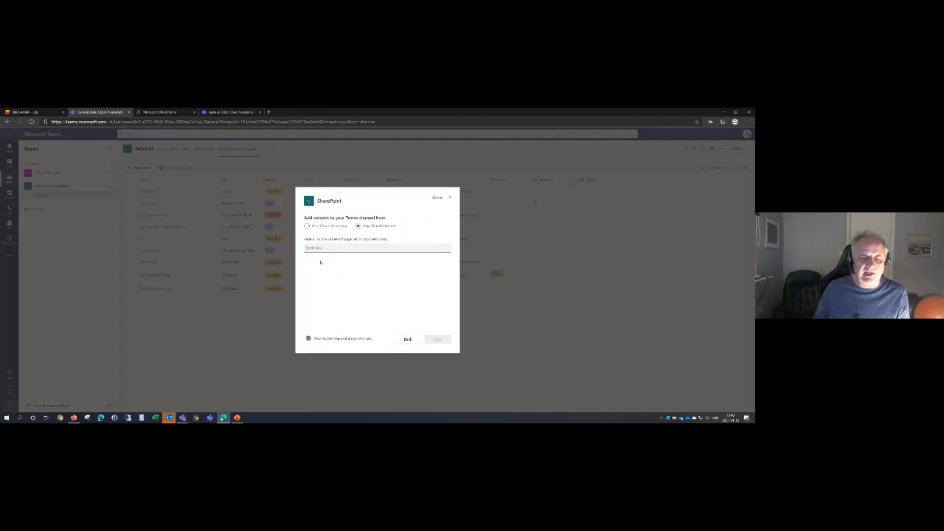
pyautogui.click(409, 340)
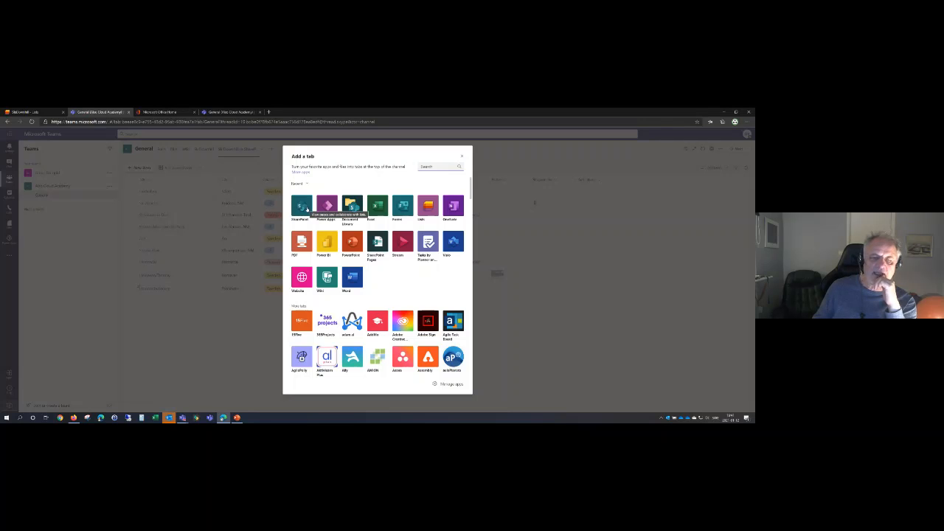
pyautogui.click(309, 211)
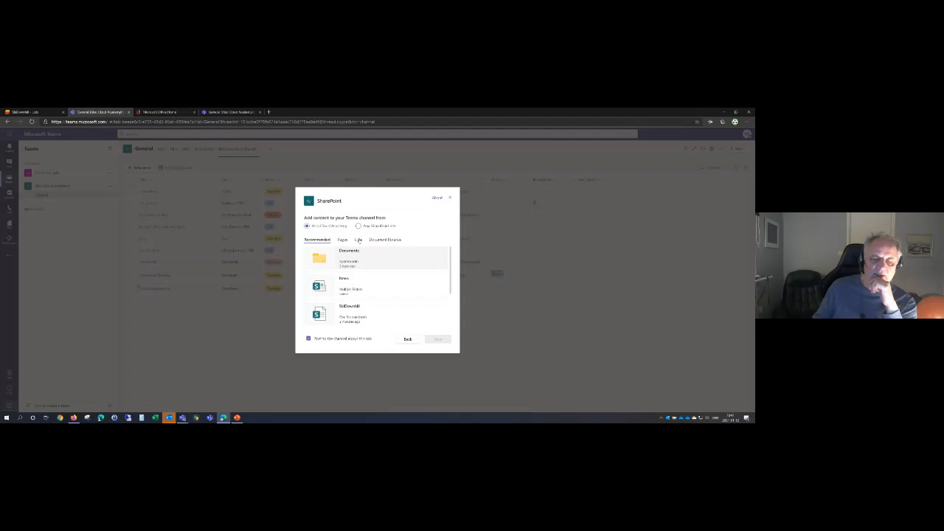
pyautogui.click(358, 241)
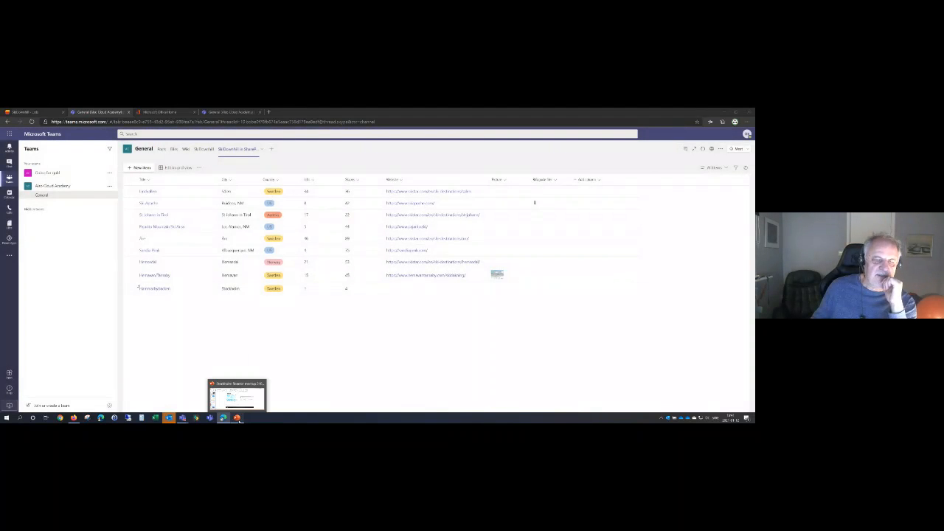
# Step: Switch to the PowerPoint slideshow and advance through the slides to Create Power App
pyautogui.click(236, 417)
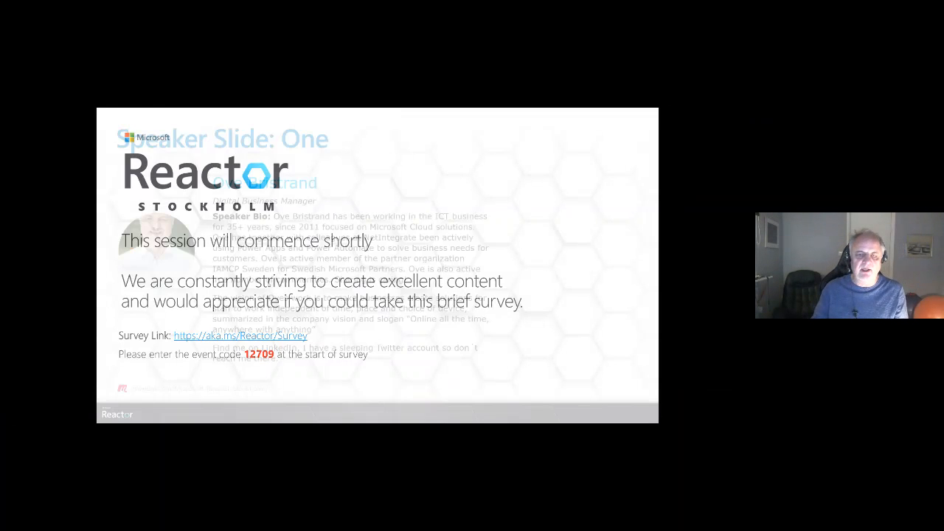
pyautogui.press('Right')
pyautogui.press('Right')
pyautogui.press('Right')
pyautogui.press('Right')
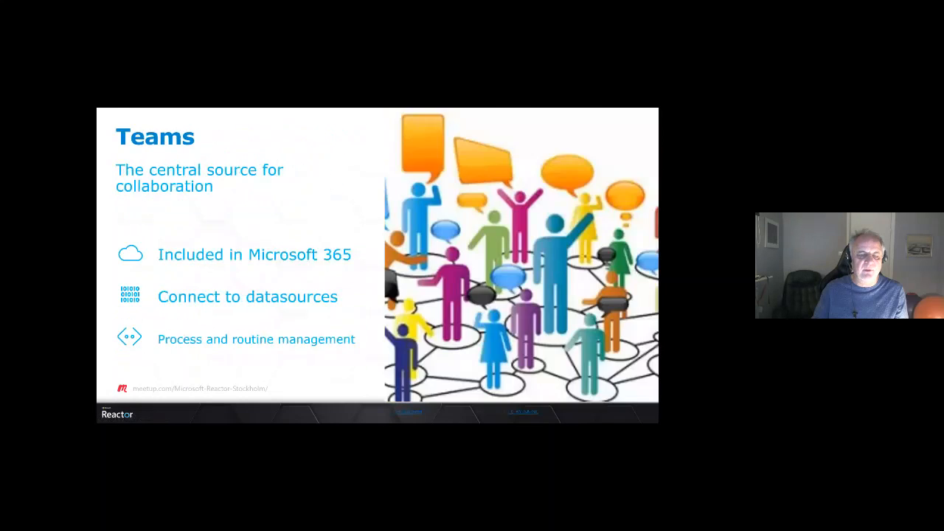
pyautogui.press('Right')
pyautogui.press('Right')
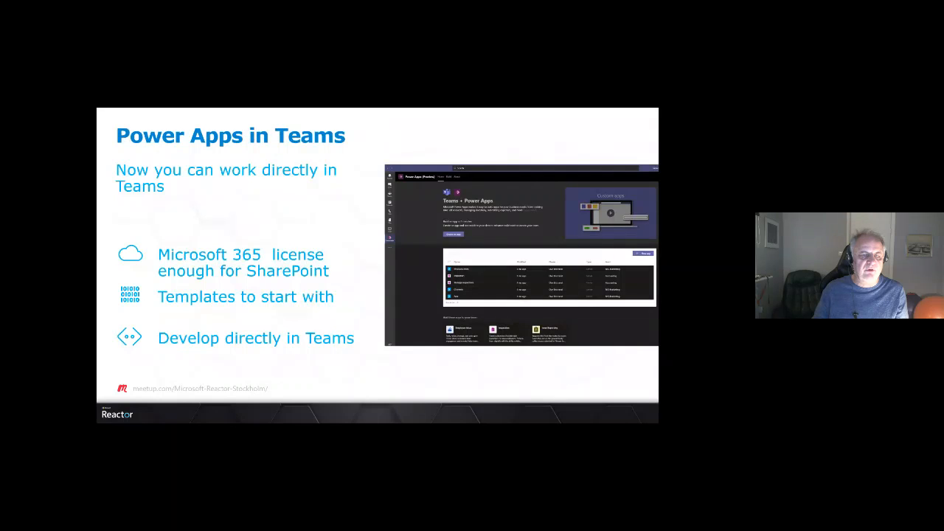
pyautogui.press('Right')
pyautogui.press('Right')
pyautogui.press('Right')
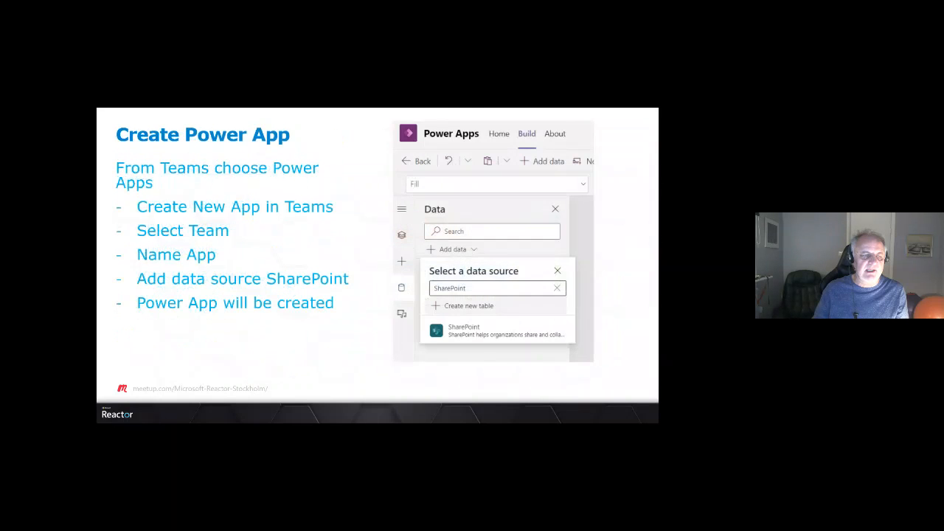